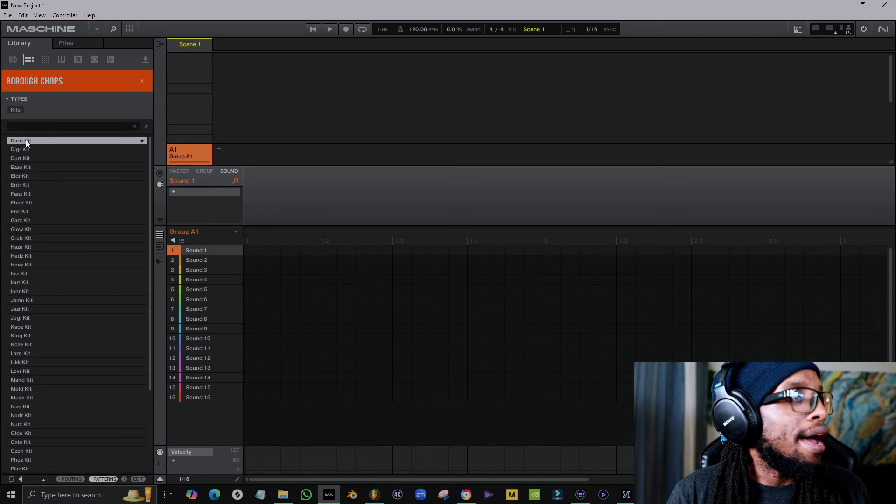
Load the Jamn Kit from Borough Chops with its patterns, play it and audition its individual sounds
scroll(21, 183, "down", 4)
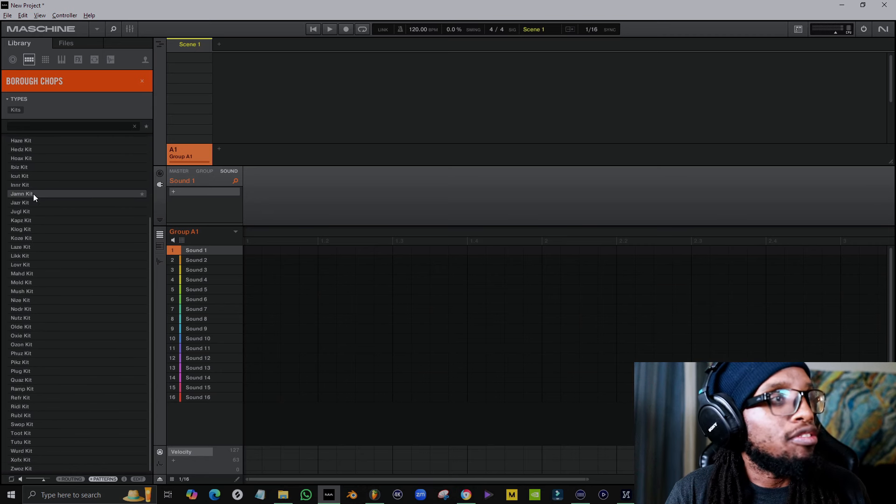
double_click(33, 194)
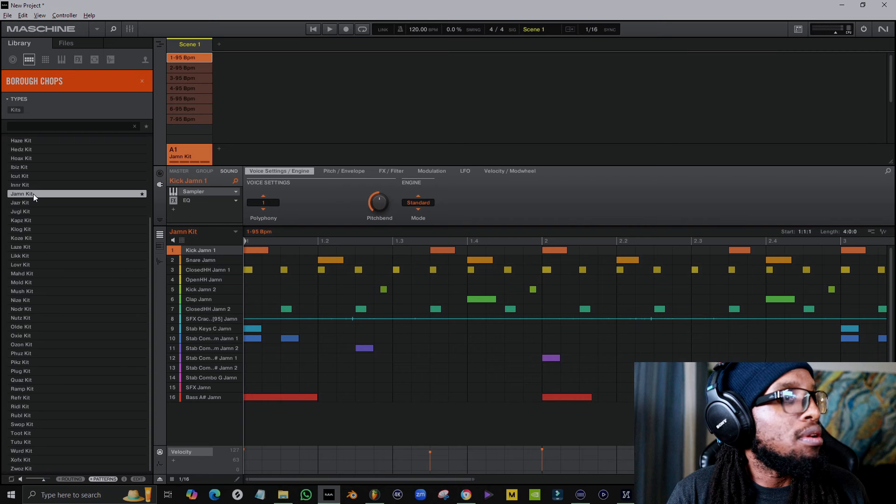
key("space")
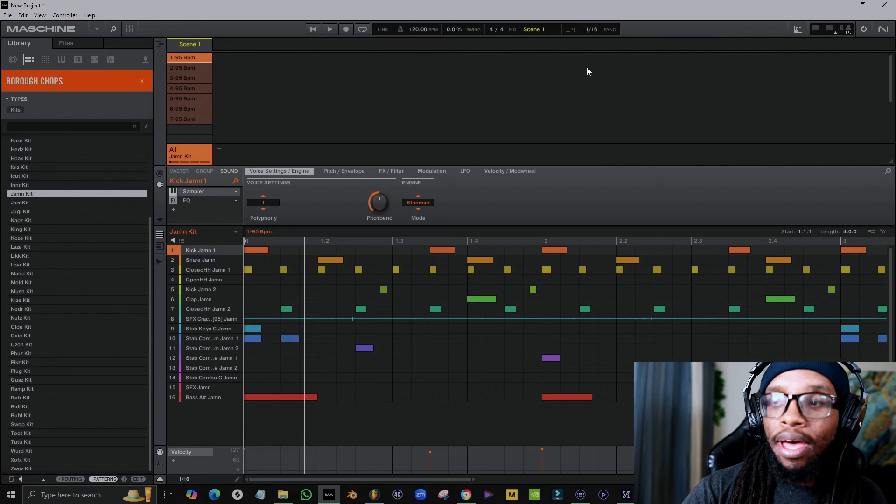
key("s")
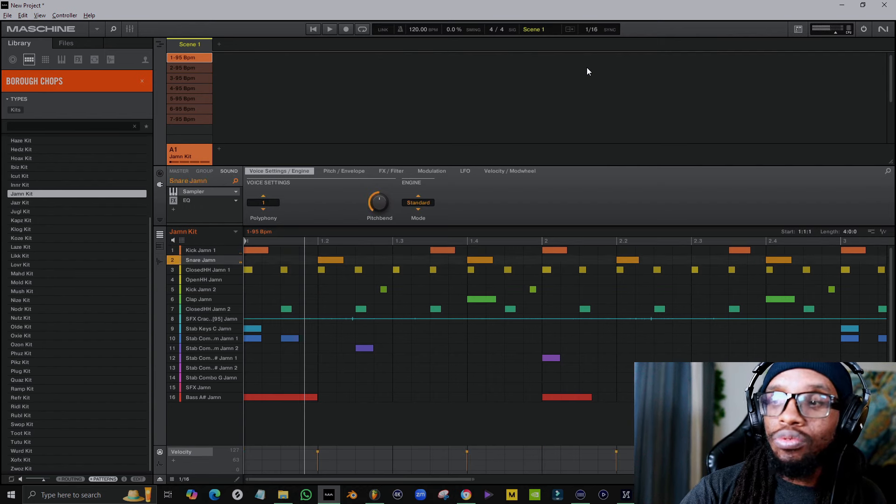
key("x")
key("f")
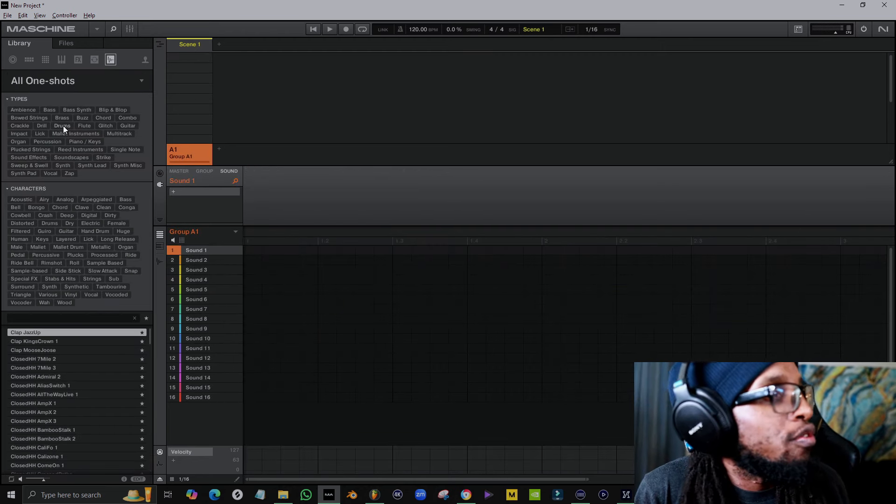
Filter the one-shots to kick drums and load Kick 1996 2 into Sound 1
left_click(63, 125)
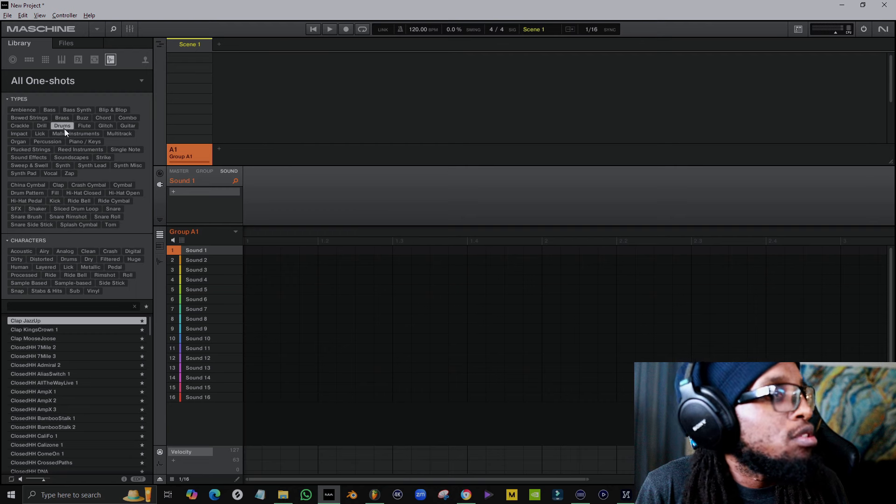
left_click(57, 200)
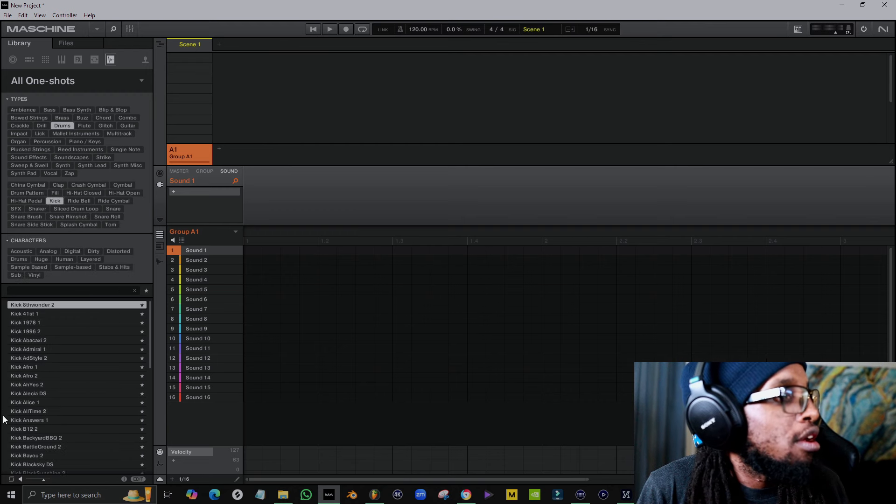
left_click(29, 333)
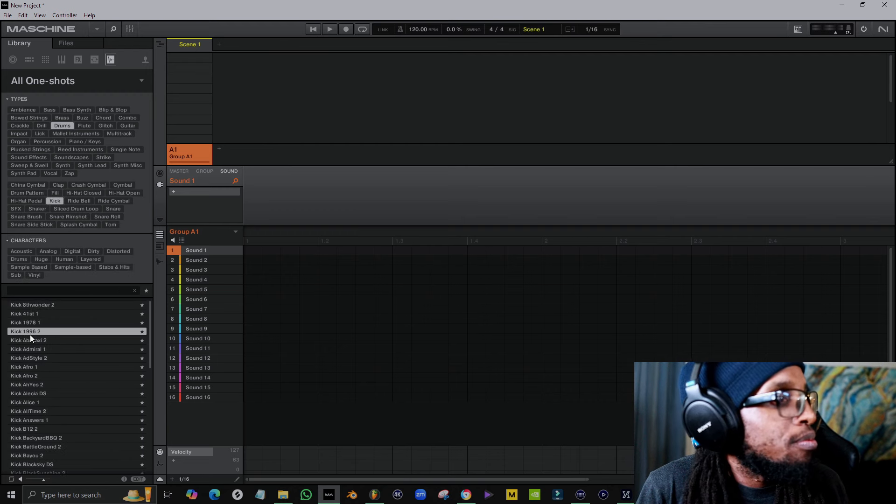
double_click(30, 334)
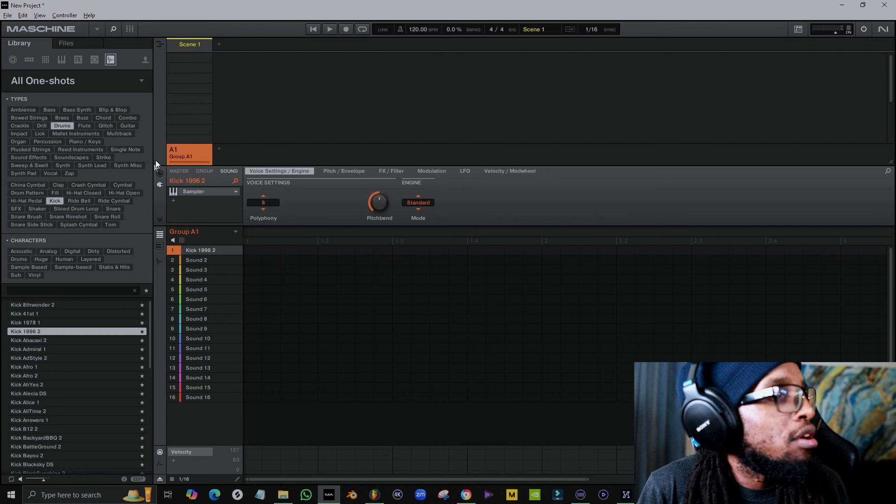
Filter the one-shots to snares, audition several, and load Snare 1978 1 into Sound 2
left_click(116, 208)
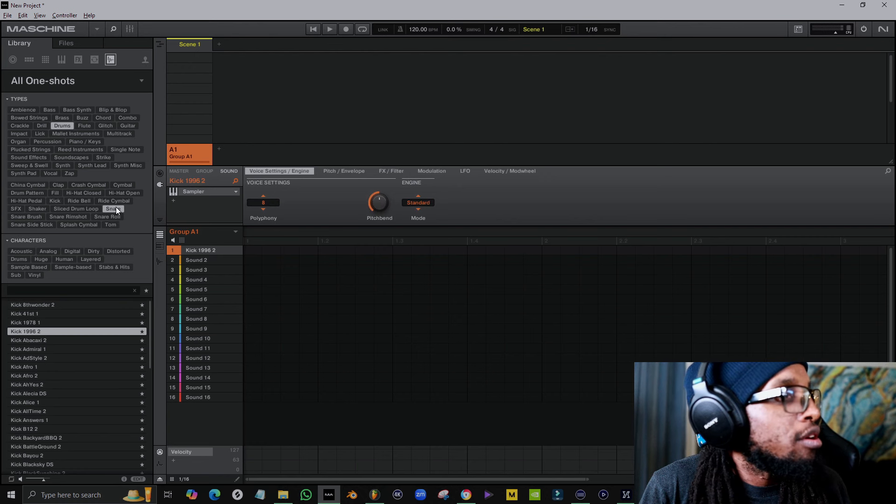
left_click(200, 260)
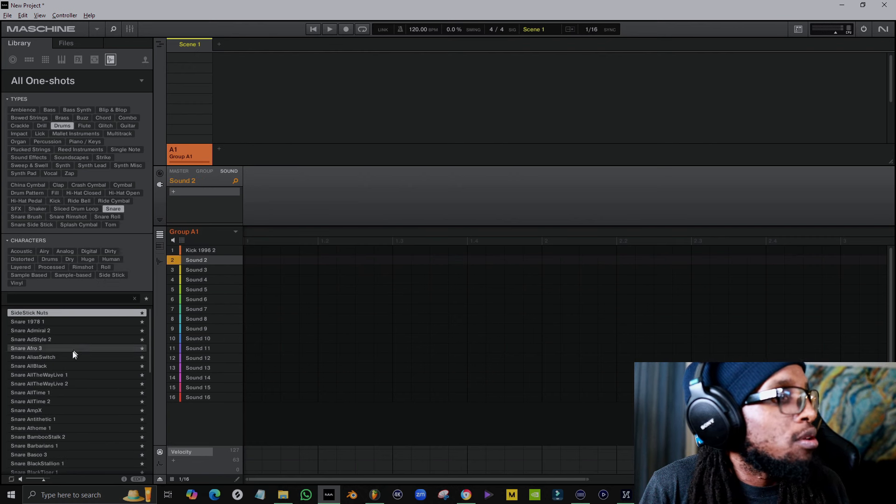
left_click(48, 357)
left_click(46, 372)
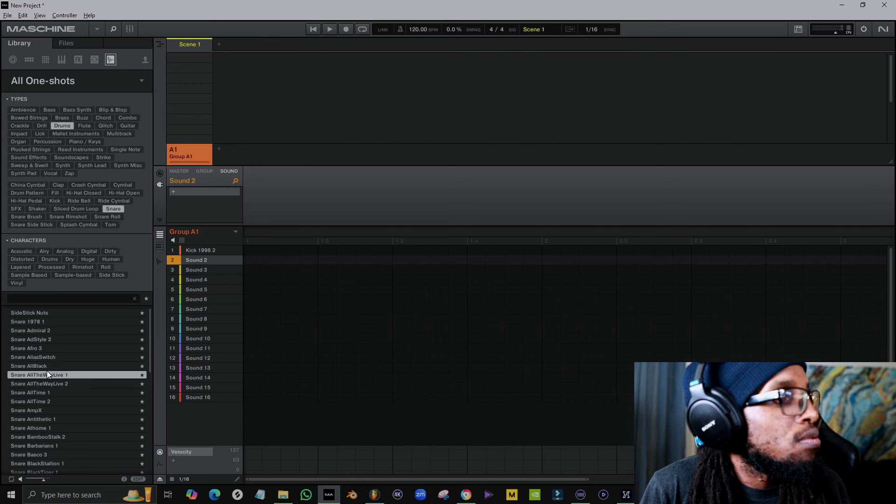
left_click(55, 381)
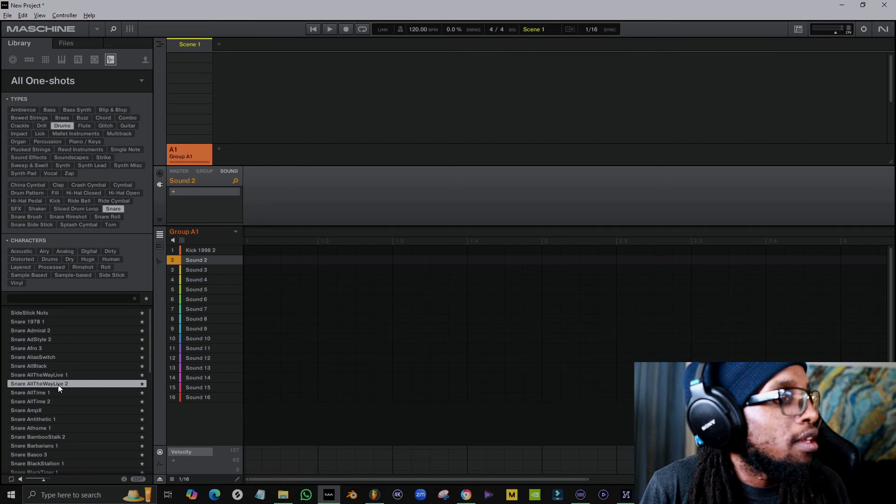
left_click(41, 392)
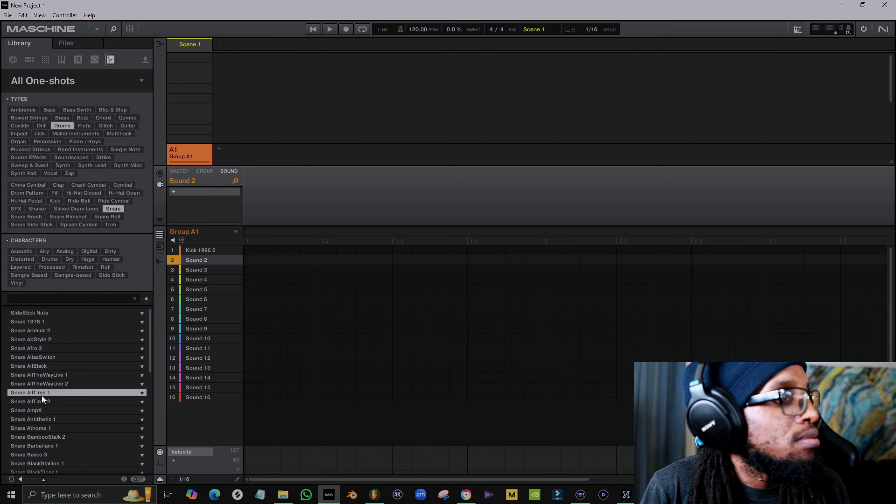
left_click(44, 403)
double_click(41, 321)
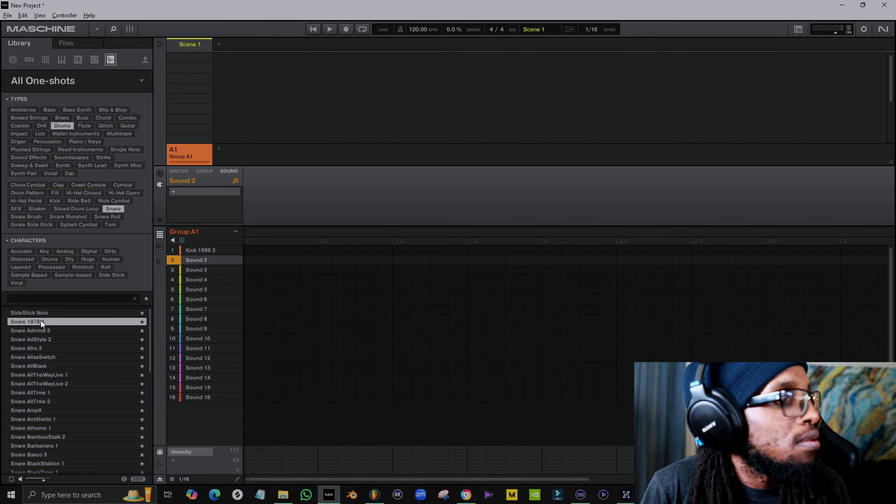
Filter the one-shots to closed hi-hats, audition several, and load ClosedHH AliasSwitch 1 into Sound 3
left_click(200, 271)
left_click(91, 194)
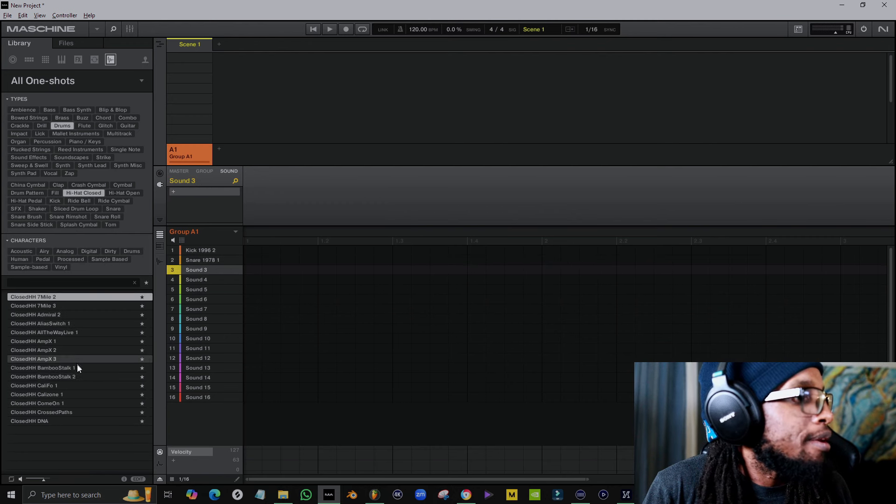
left_click(60, 357)
left_click(54, 343)
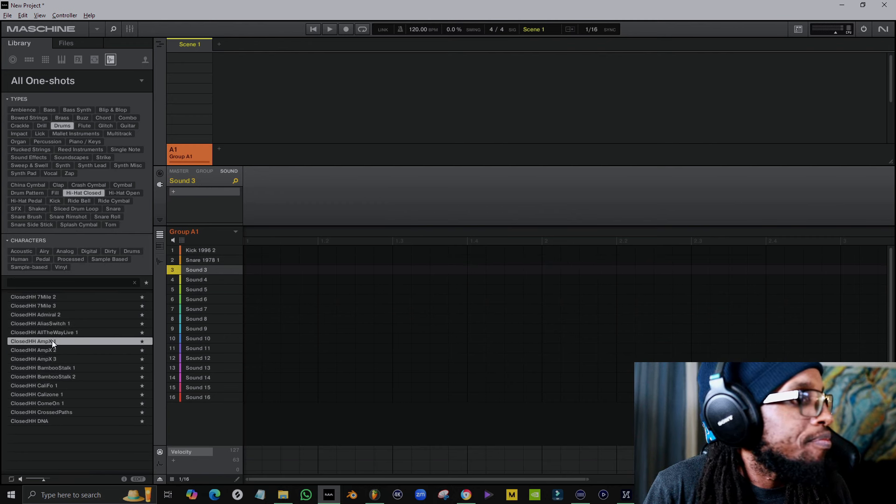
left_click(56, 332)
left_click(58, 322)
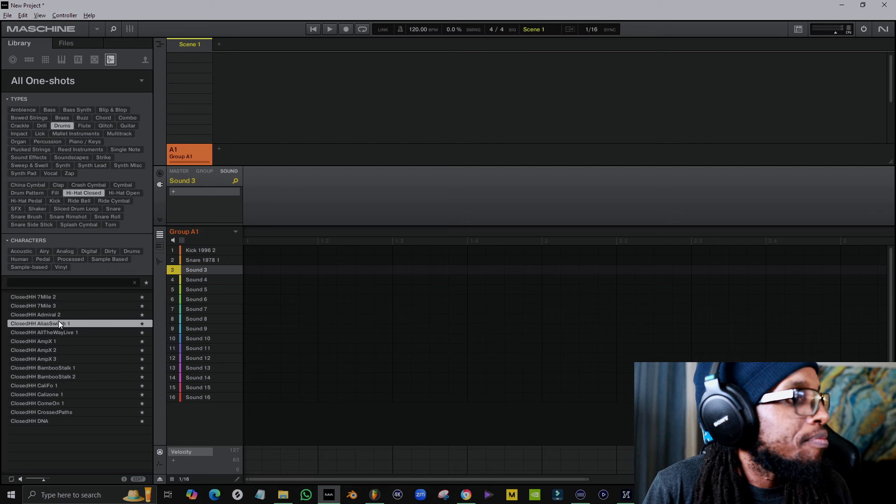
double_click(58, 322)
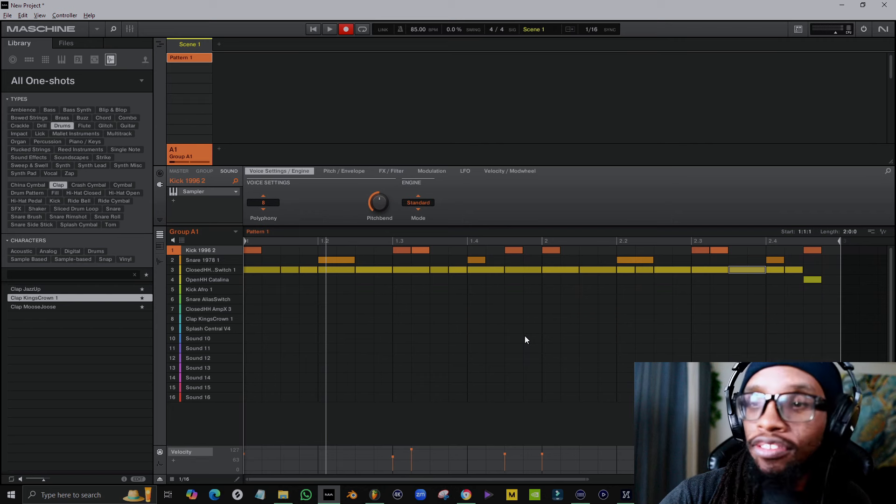
Step through the group's sounds from Kick 1996 2 down to Kick Afro 1
key("c")
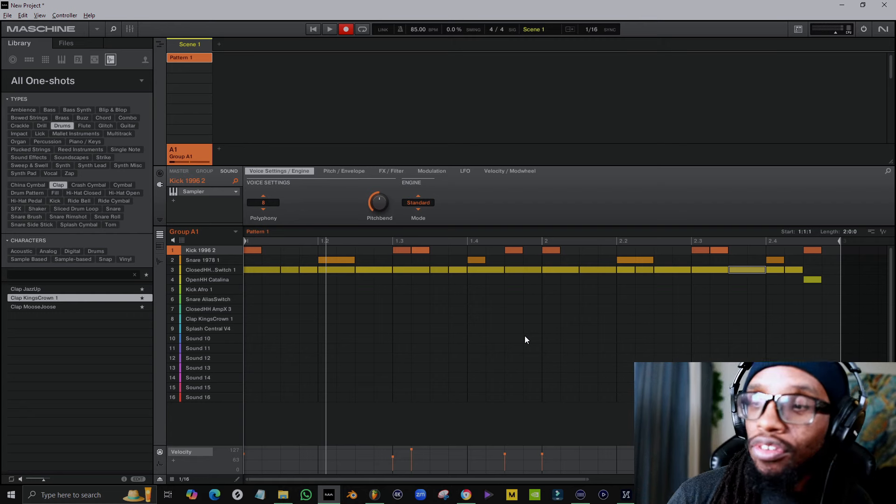
key("Down")
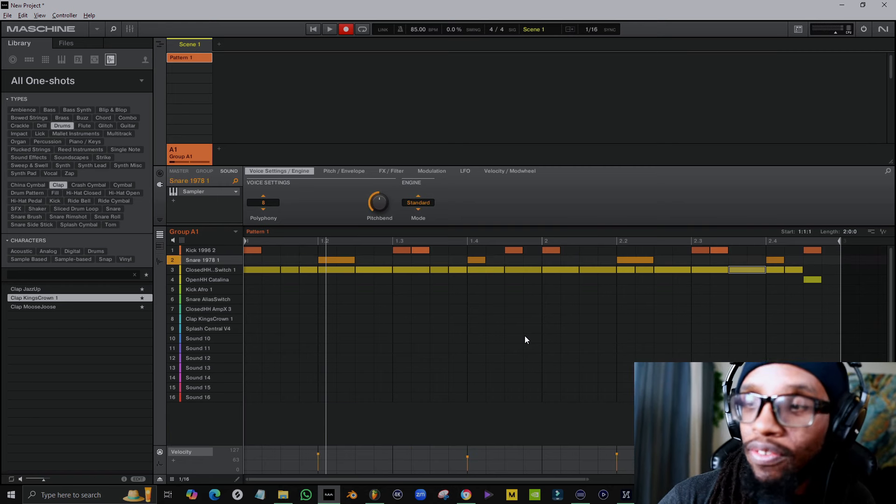
key("Down")
key("Down")
key("Down")
key("Down")
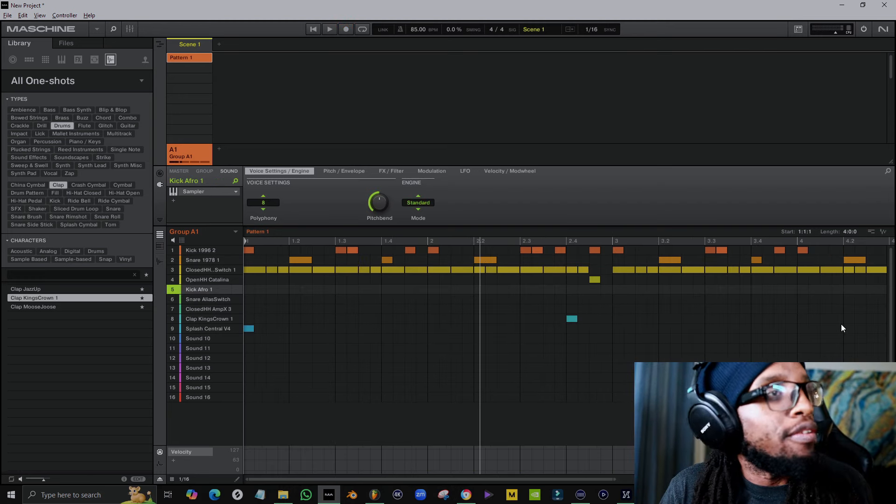
Save Group A1 with its samples in the Groups folder as "Chill Kit"
right_click(198, 147)
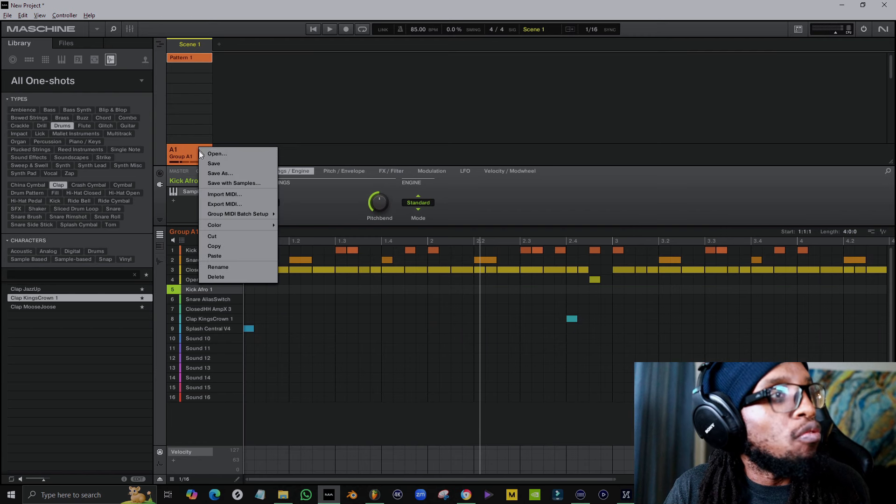
left_click(237, 184)
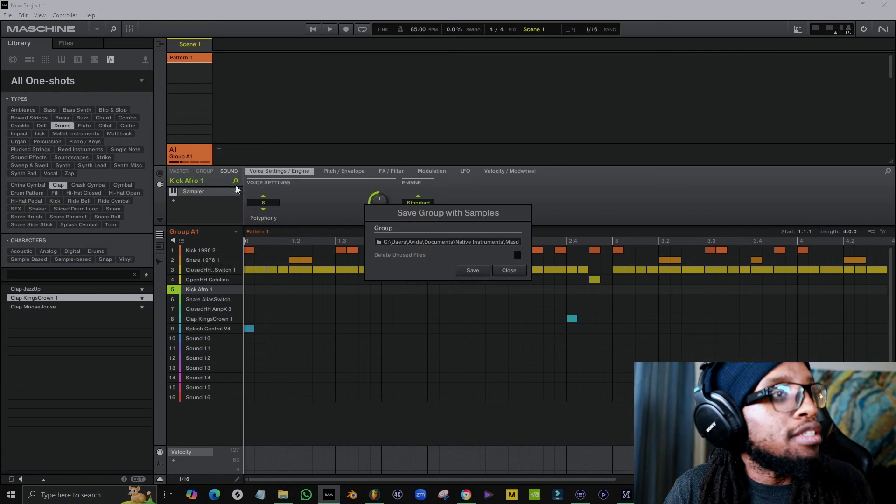
left_click(474, 245)
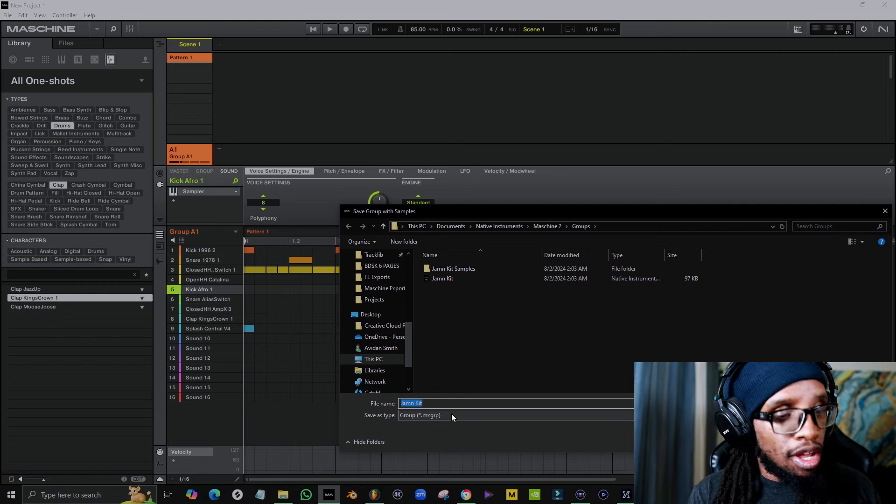
type("Ch")
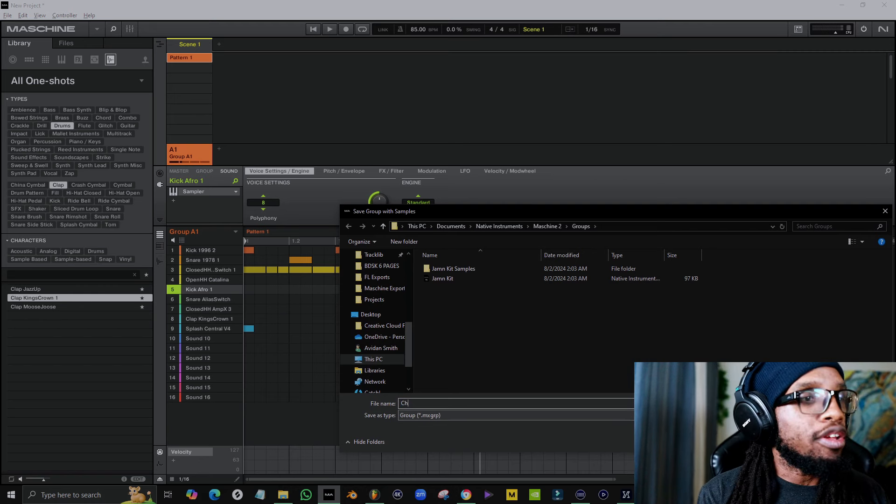
type("ill K")
key("Return")
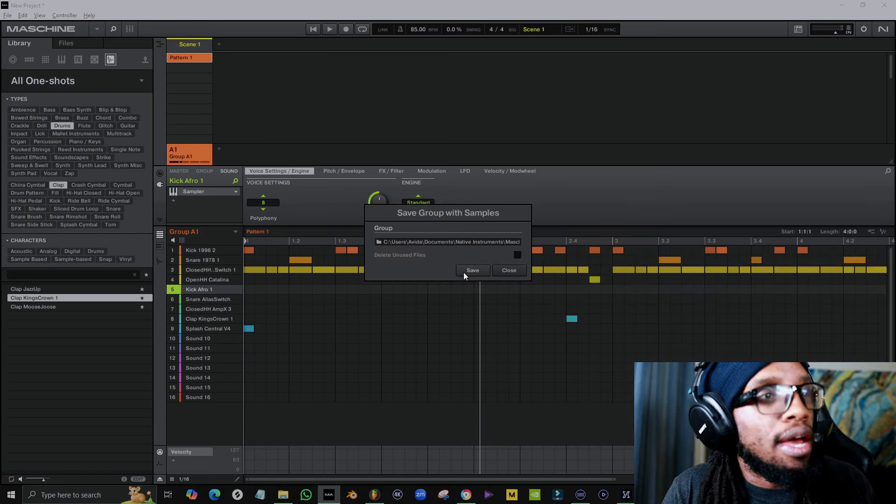
left_click(467, 273)
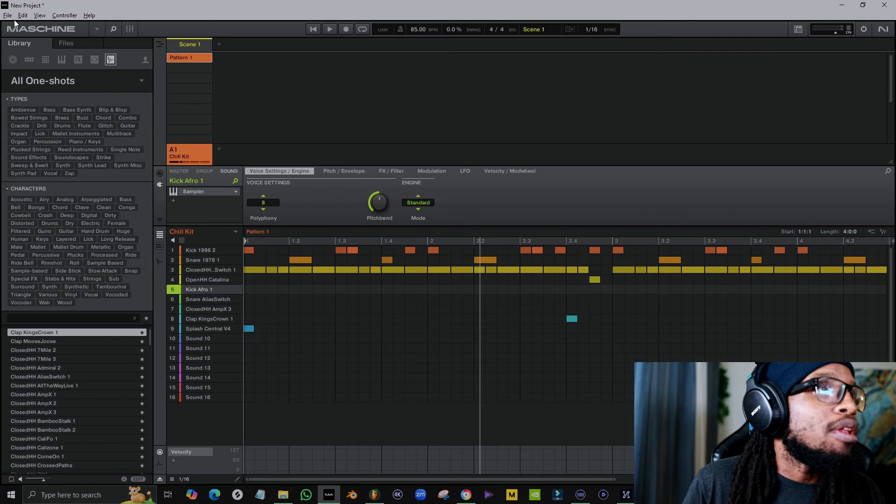
Add a second group and load the saved Chill Kit into it from the user library's groups
left_click(219, 149)
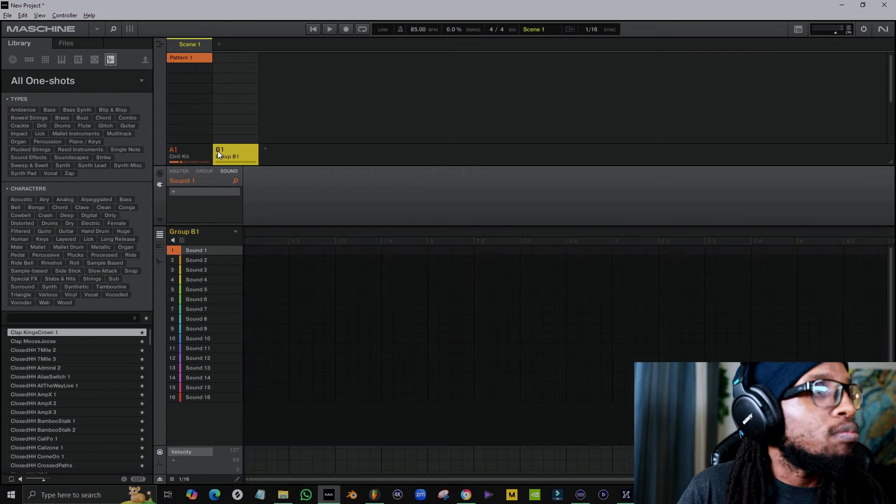
left_click(146, 62)
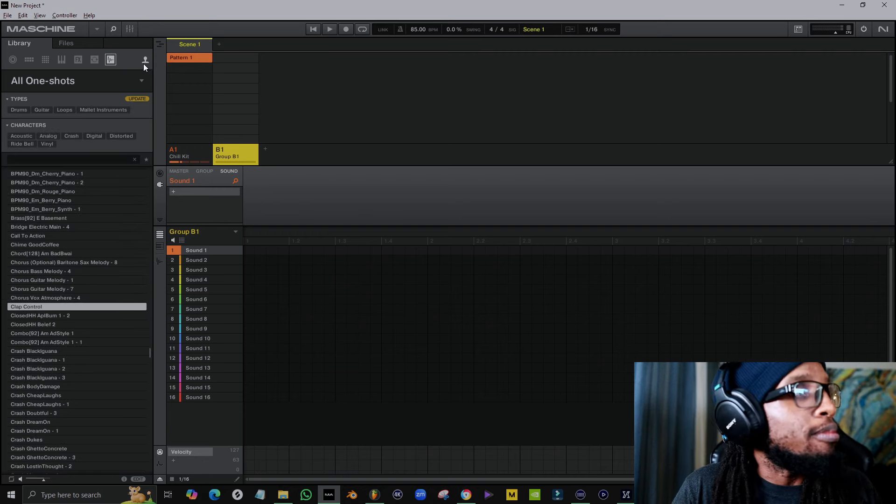
left_click(46, 59)
left_click(29, 60)
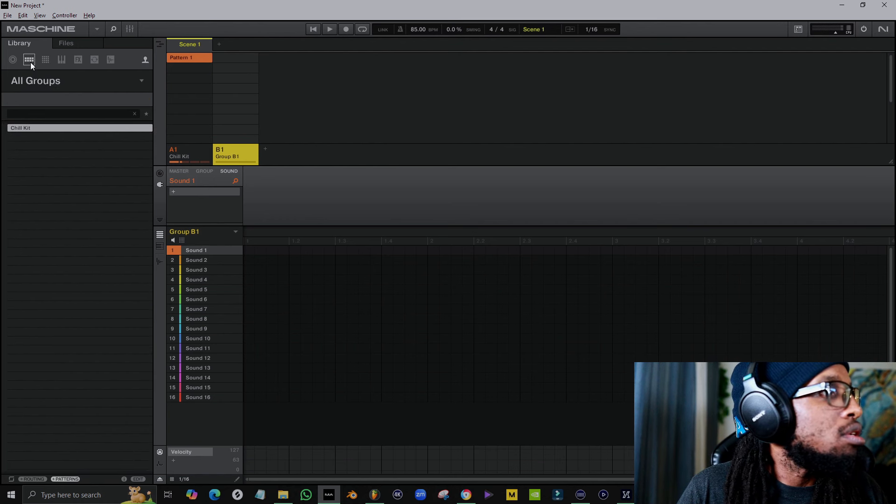
double_click(32, 128)
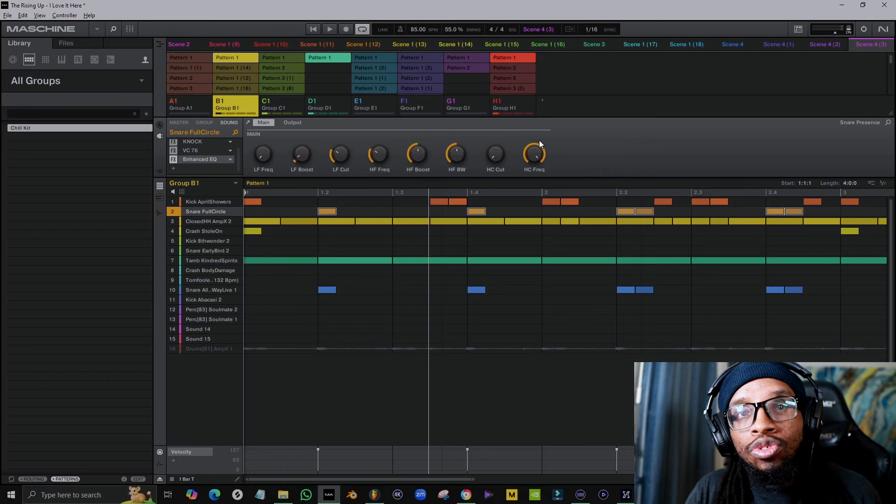
Save Group B1 in the Projects folder under the name "Rising Up"
right_click(239, 103)
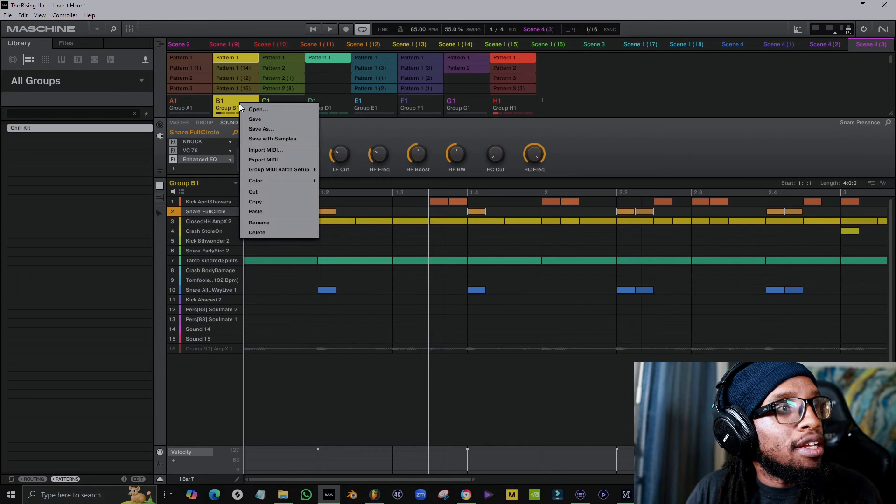
left_click(262, 129)
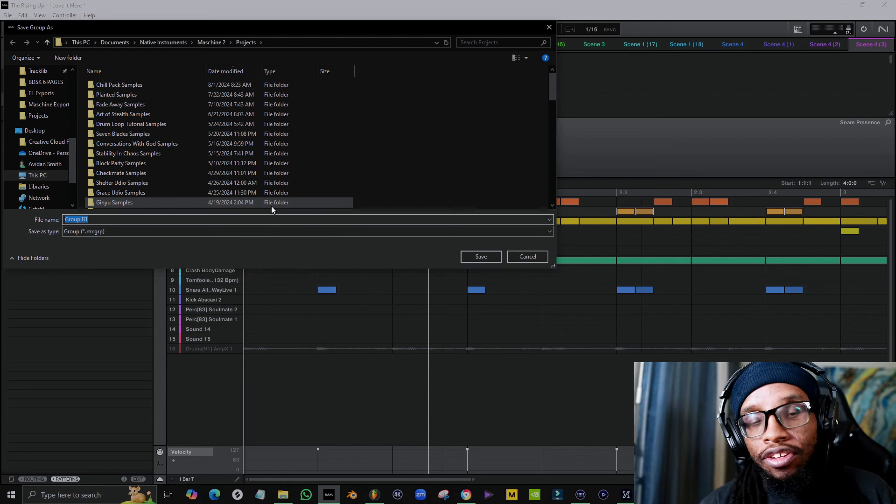
type("Risi")
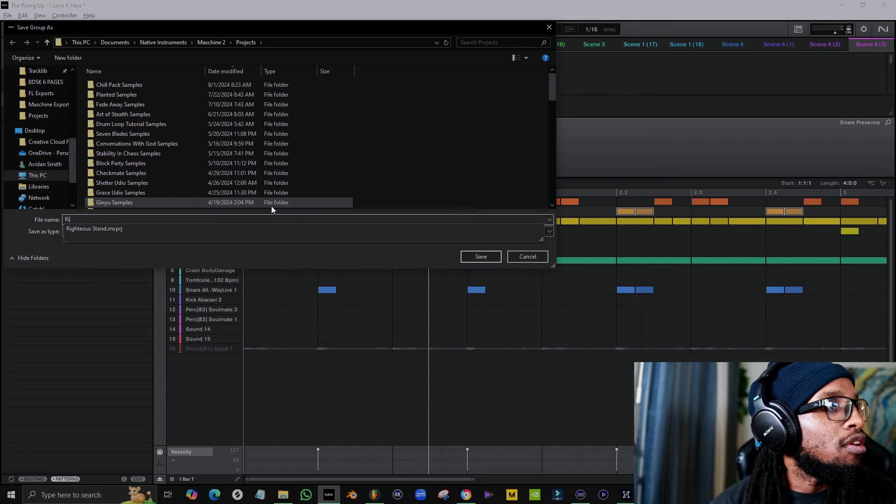
type("p")
key("Return")
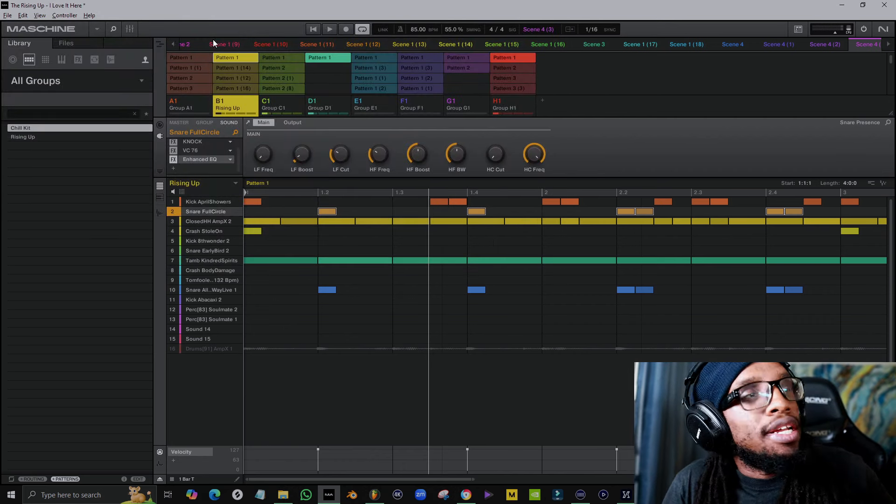
Switch the Rising Up group to Pattern 1 (14) and save another copy with 2 appended to its file name
left_click(240, 68)
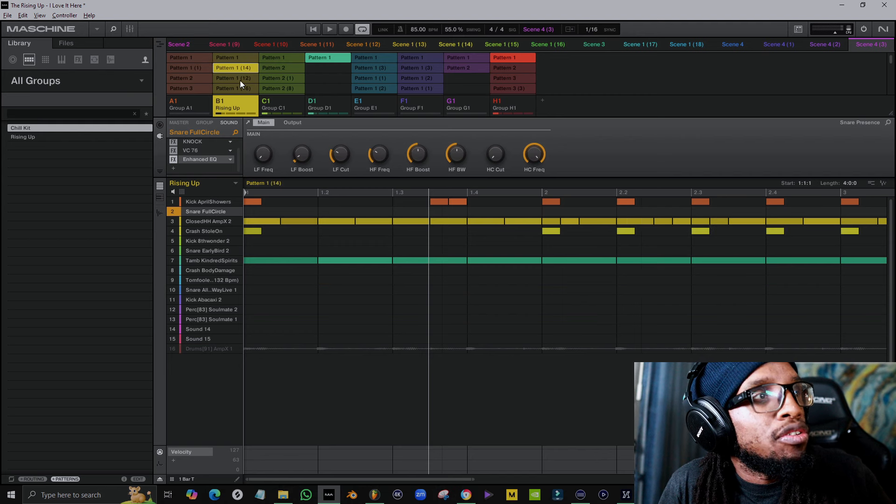
right_click(241, 106)
left_click(262, 132)
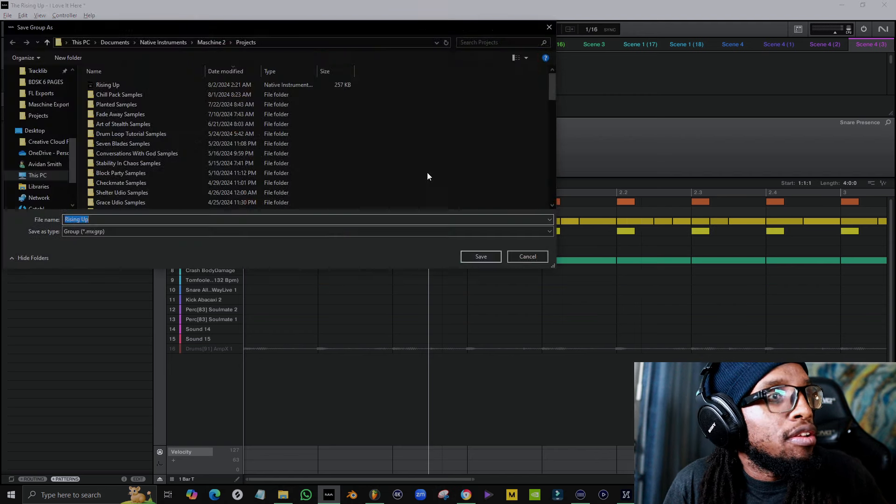
left_click(210, 223)
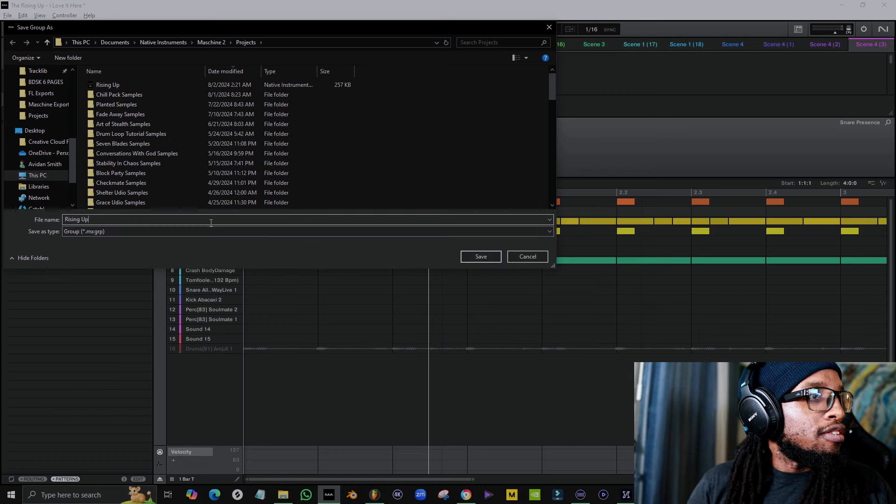
type("2")
left_click(480, 256)
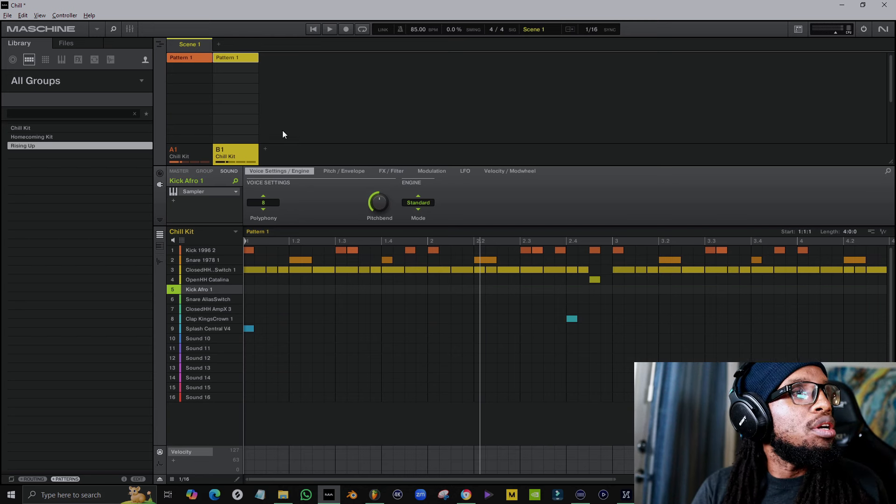
Add a third group and load the internal Drum Synth Kick into its Sound 1
left_click(265, 151)
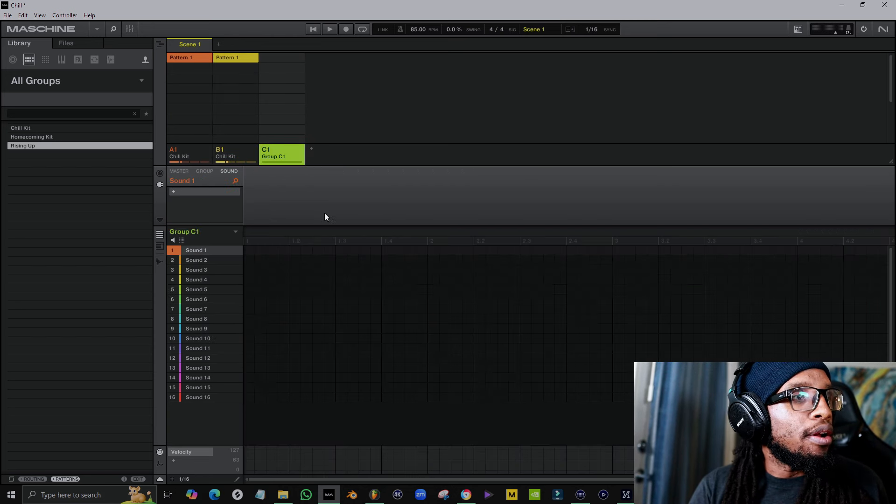
left_click(186, 192)
mouse_move(229, 205)
mouse_move(284, 202)
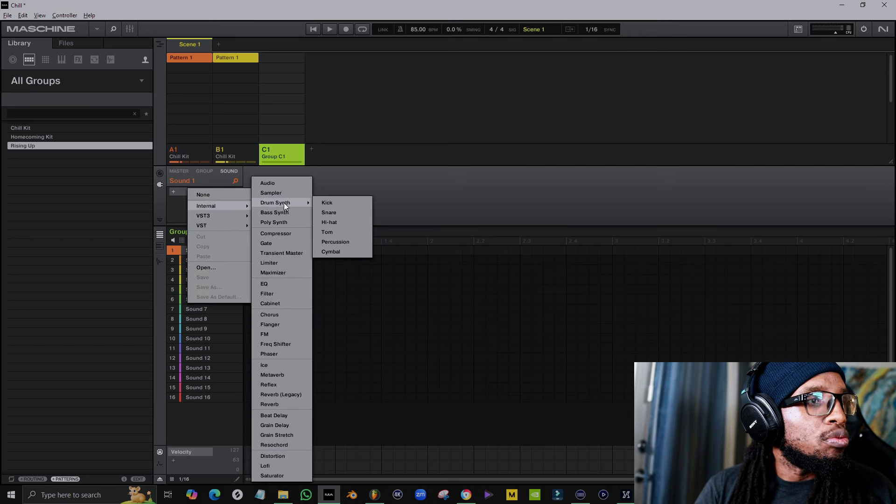
left_click(333, 203)
Load the internal Drum Synth Snare into Sound 2 of Group C1
left_click(202, 260)
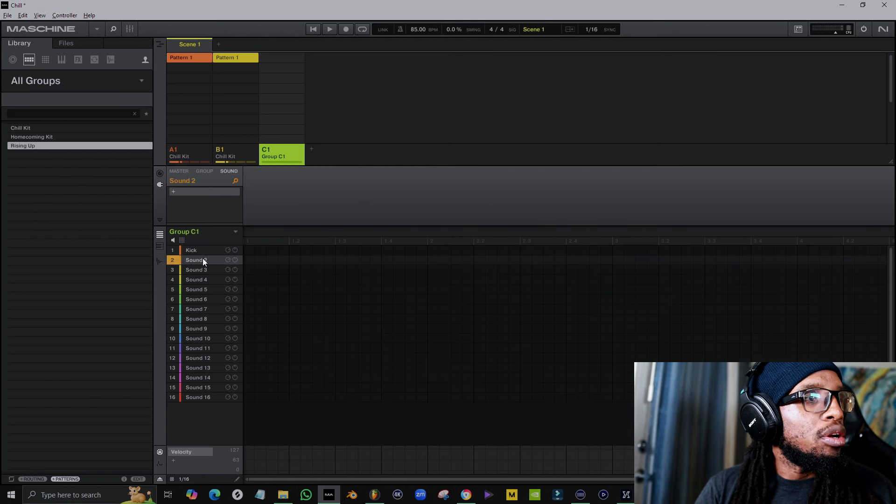
left_click(197, 192)
mouse_move(237, 207)
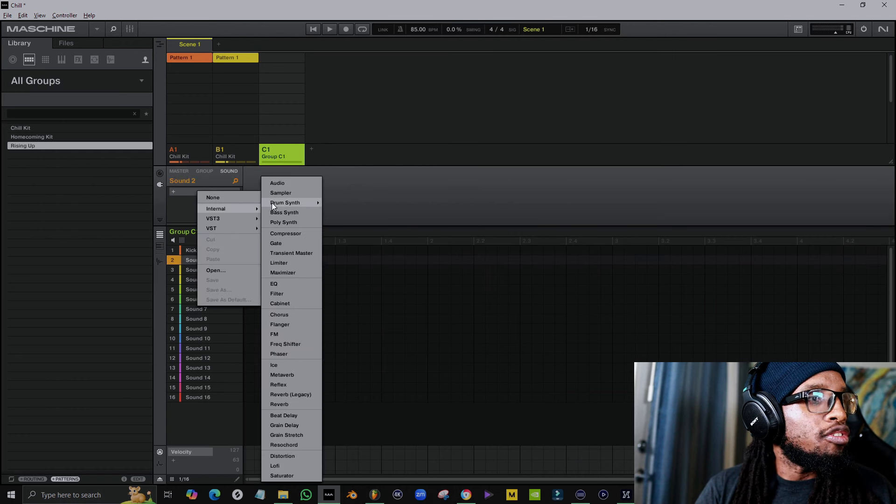
mouse_move(272, 202)
left_click(341, 213)
Load the internal Drum Synth Hi-hat into Sound 3 of Group C1
left_click(191, 269)
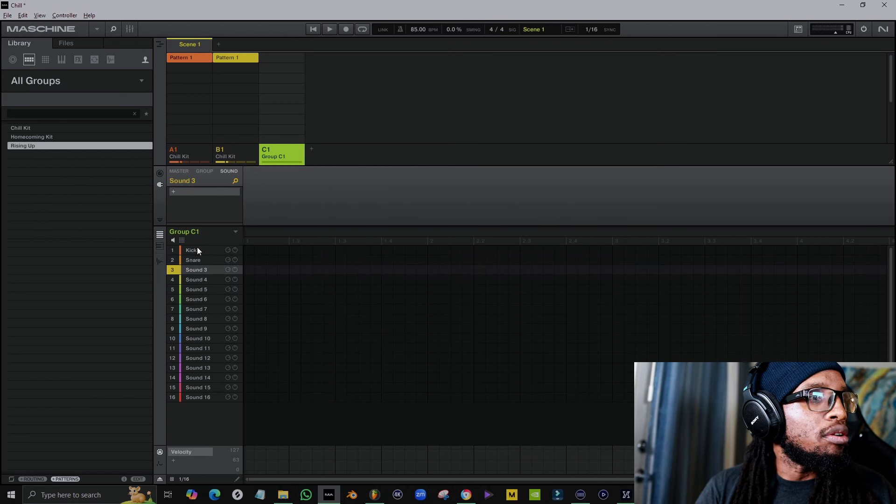
left_click(185, 192)
mouse_move(226, 209)
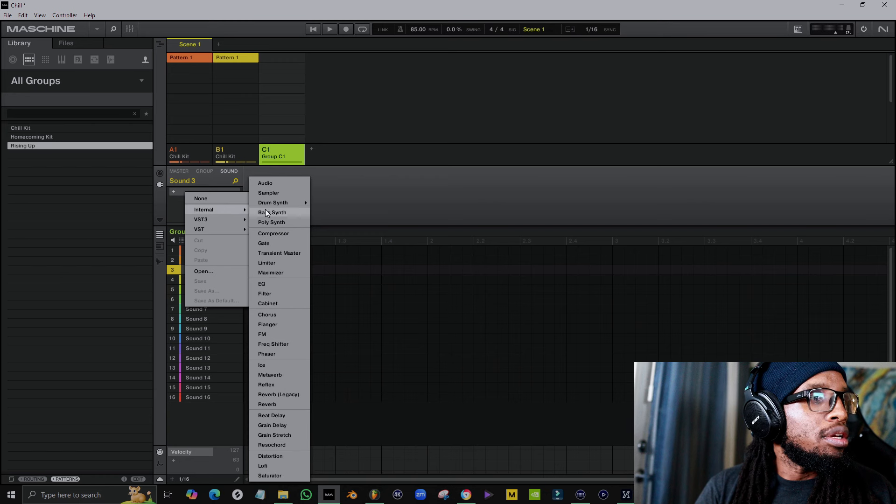
mouse_move(291, 202)
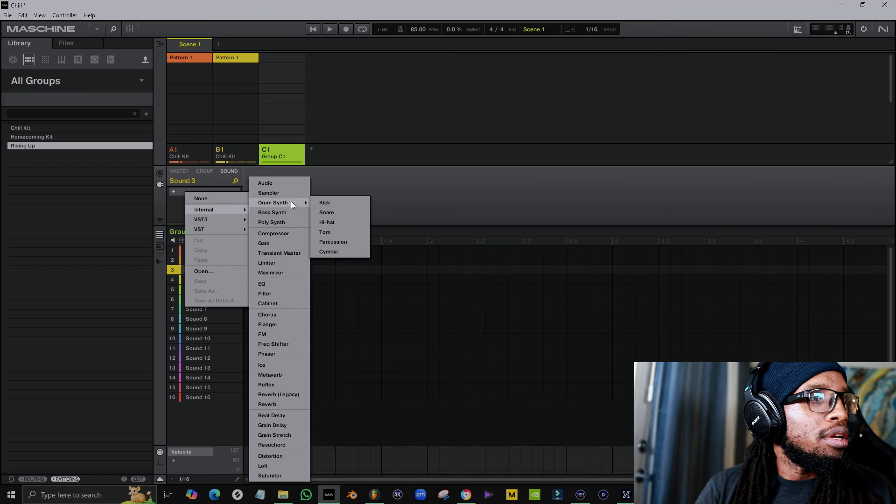
left_click(341, 221)
Load a second internal Drum Synth Hi-hat into Sound 4 of Group C1
left_click(193, 290)
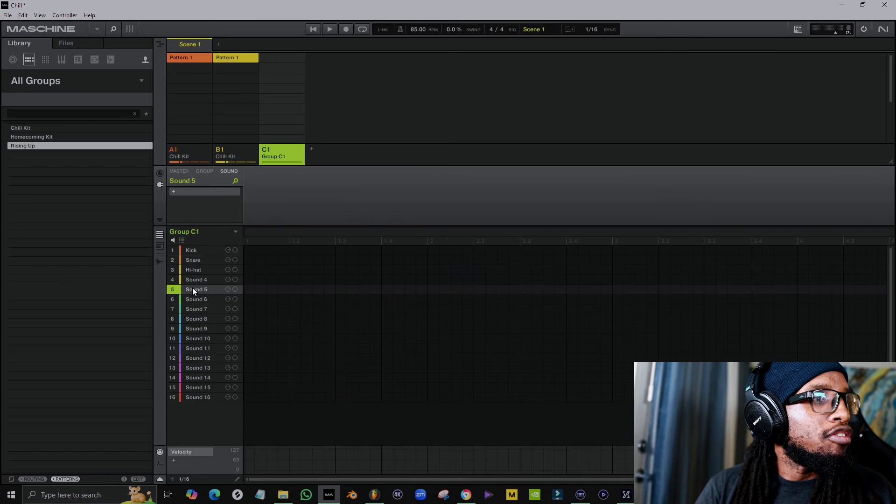
left_click(195, 279)
left_click(184, 193)
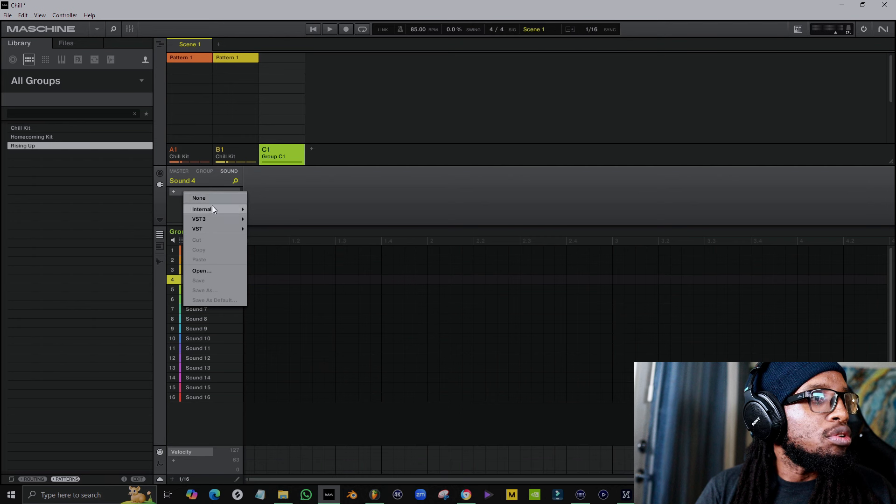
mouse_move(229, 209)
mouse_move(298, 202)
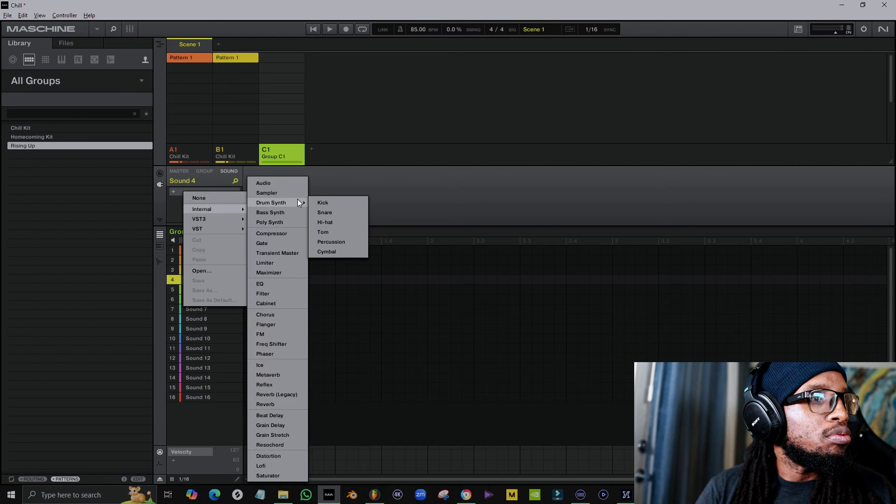
left_click(342, 223)
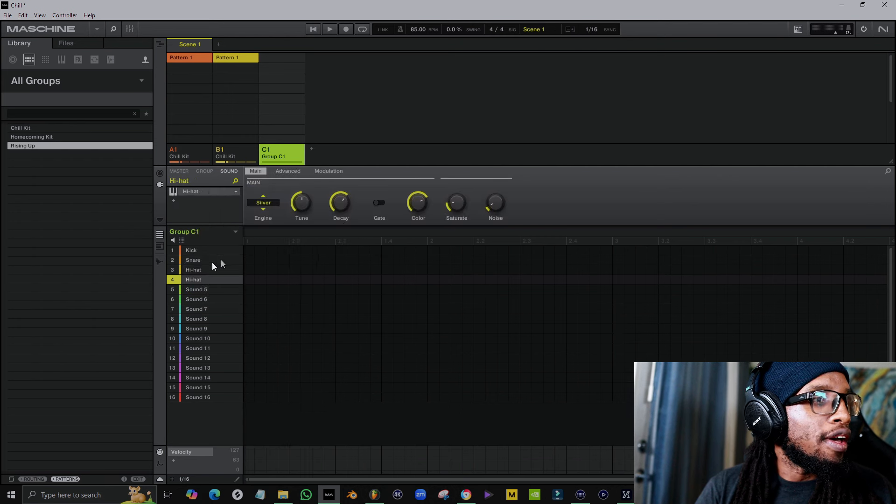
Load a second internal Drum Synth Kick into Sound 5 of Group C1
left_click(203, 291)
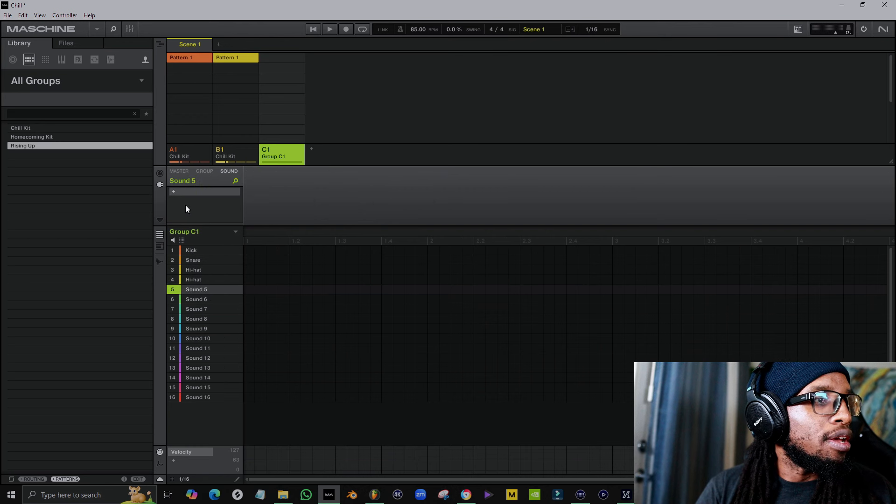
left_click(187, 191)
mouse_move(237, 209)
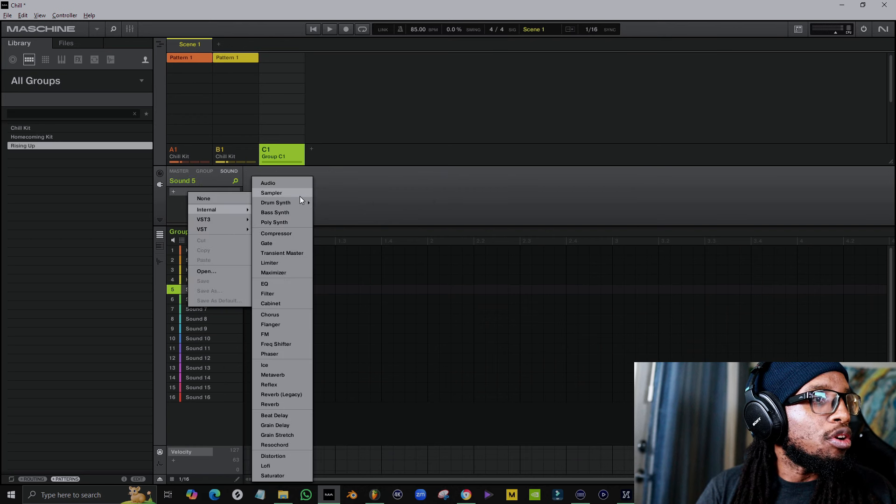
mouse_move(302, 203)
left_click(338, 202)
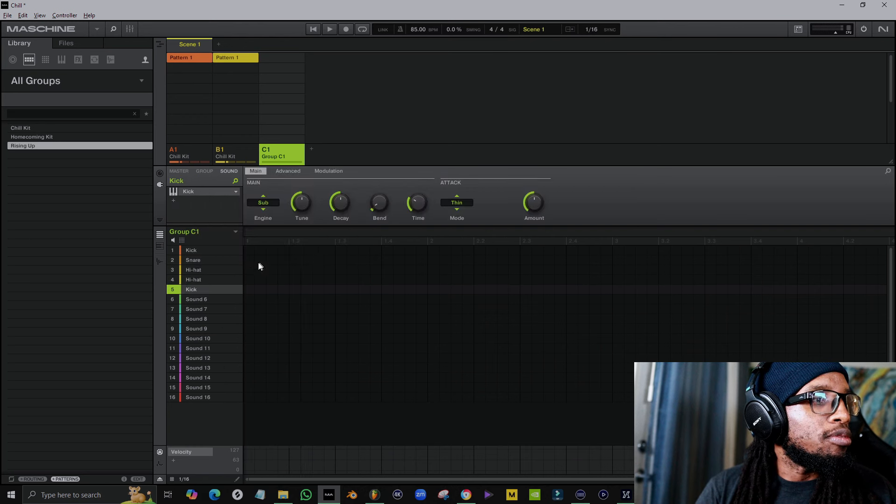
Load a second internal Drum Synth Snare into Sound 6 of Group C1
left_click(214, 298)
left_click(188, 192)
mouse_move(229, 204)
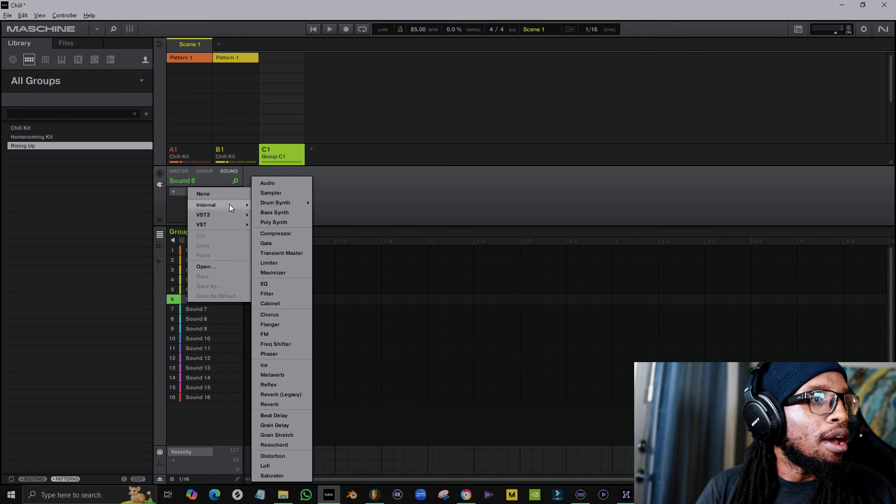
mouse_move(284, 204)
left_click(328, 212)
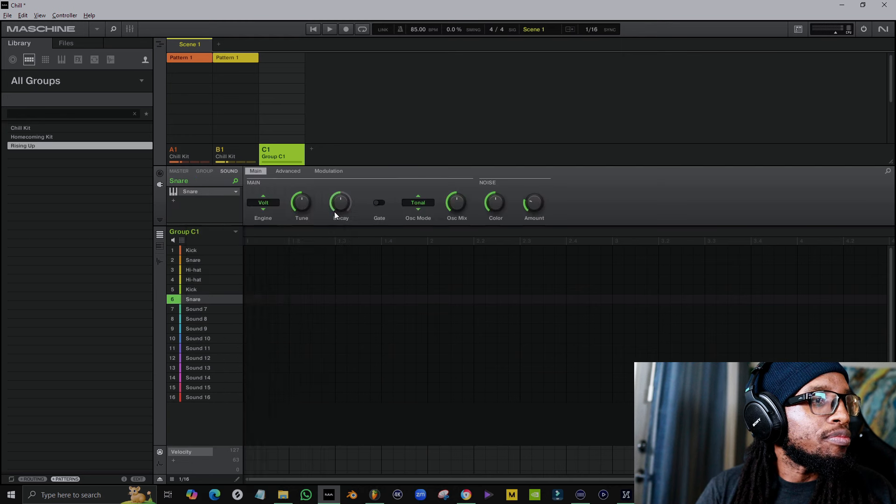
Load the internal Drum Synth Percussion into Sound 7 of Group C1
left_click(209, 307)
left_click(186, 191)
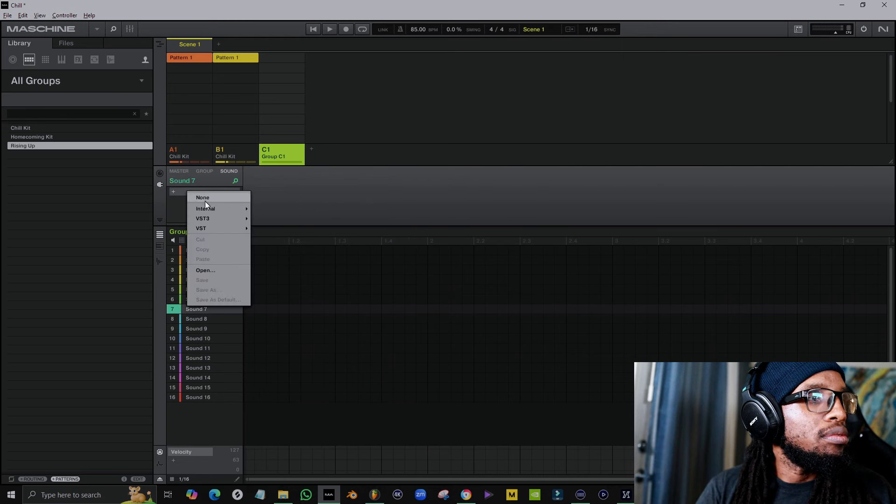
mouse_move(213, 209)
mouse_move(290, 202)
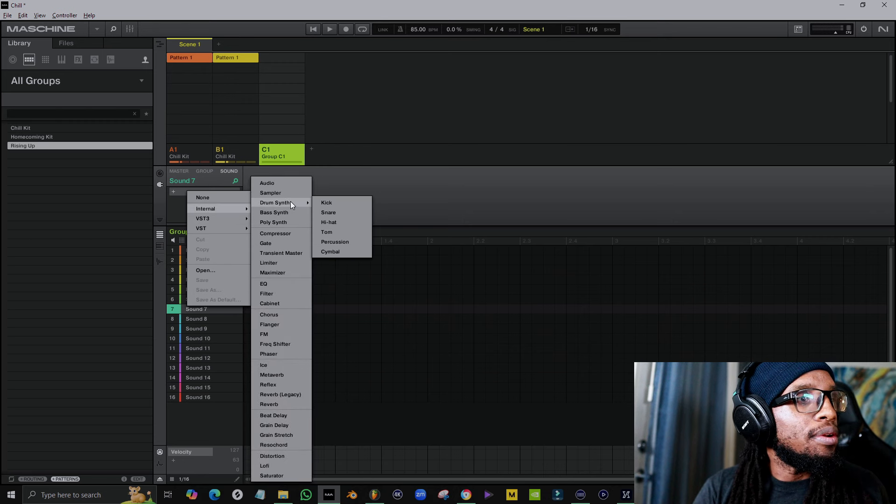
left_click(352, 242)
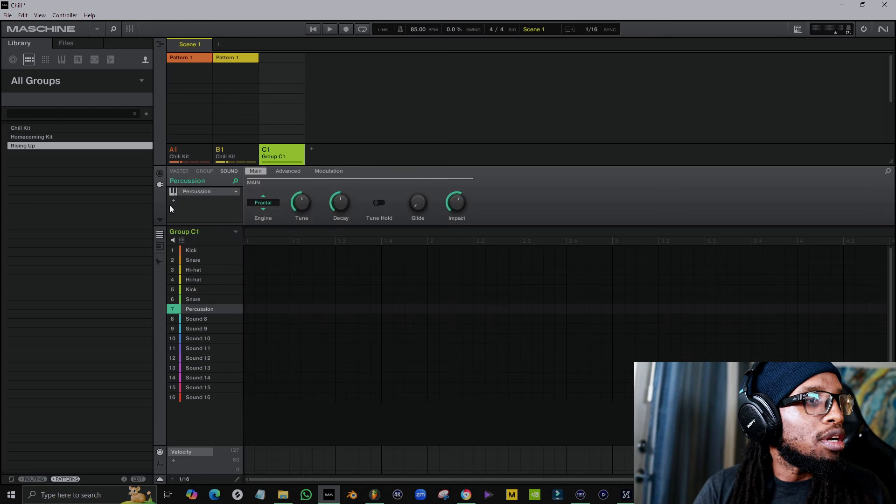
Load the internal Drum Synth Cymbal into Sound 8 of Group C1
left_click(196, 320)
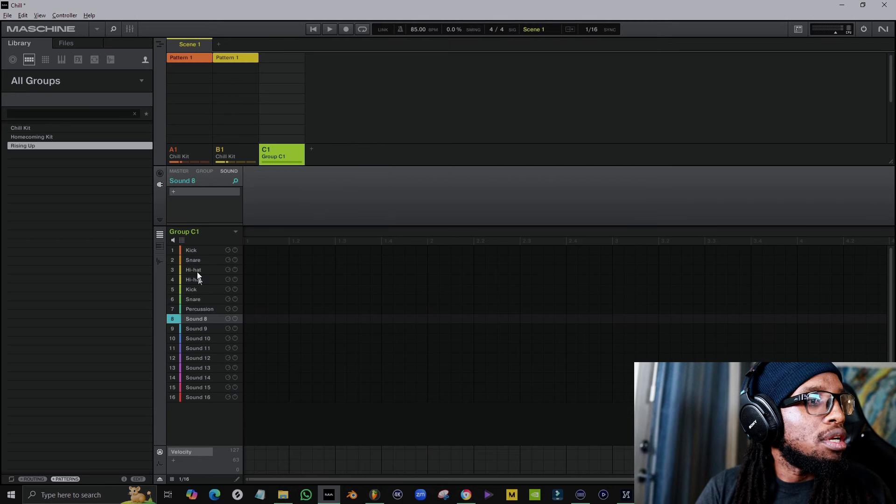
left_click(177, 192)
mouse_move(206, 207)
mouse_move(285, 202)
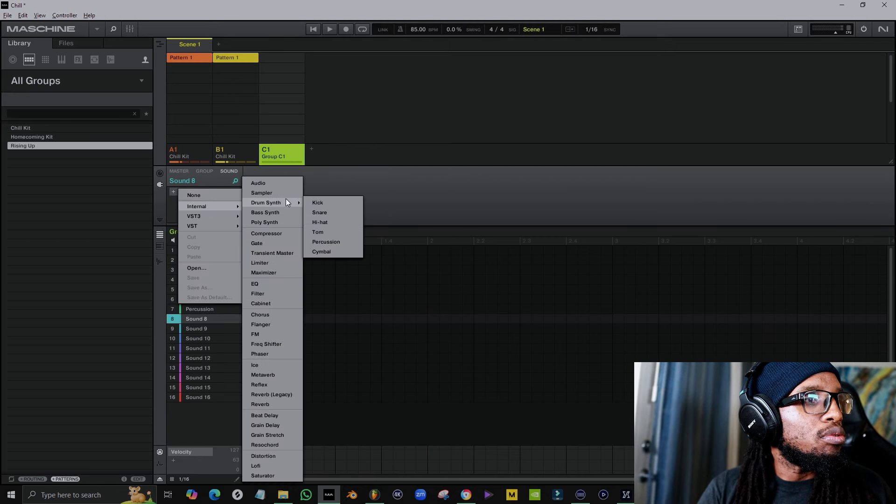
left_click(342, 252)
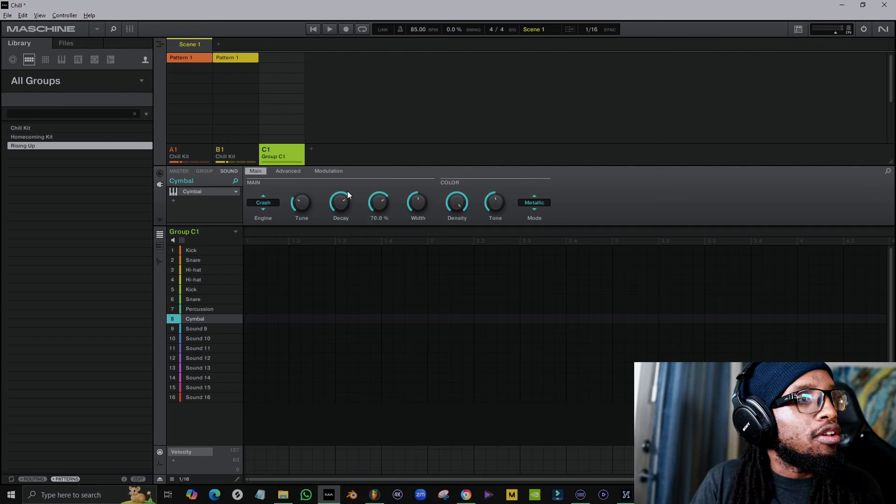
Rename the Kick in the first sound slot of Group C1 to "Squad Kick 1"
left_click(191, 251)
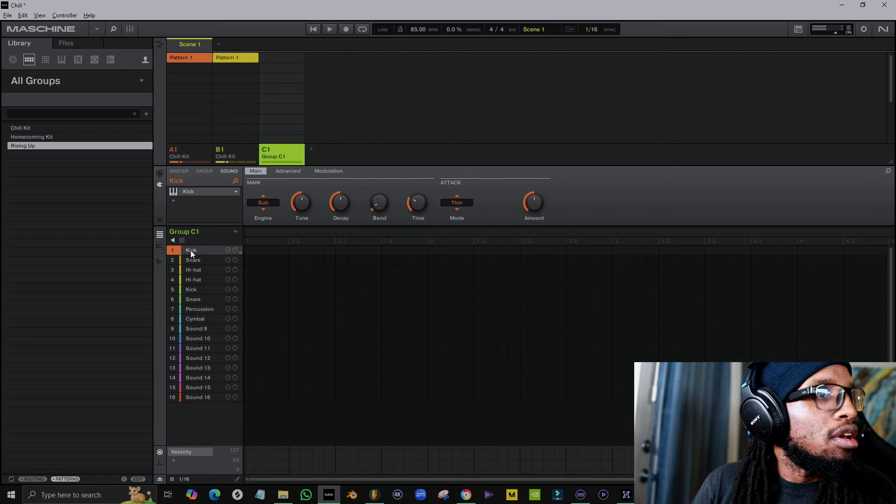
right_click(191, 251)
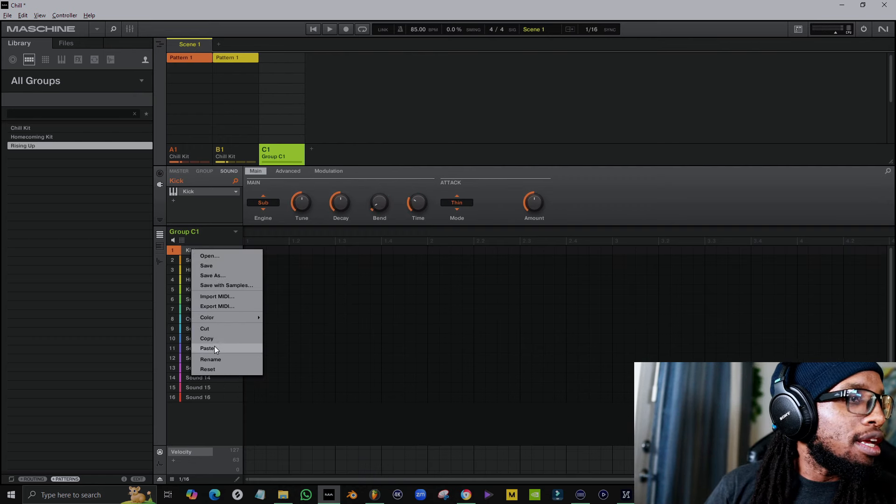
left_click(218, 361)
type("Squad K")
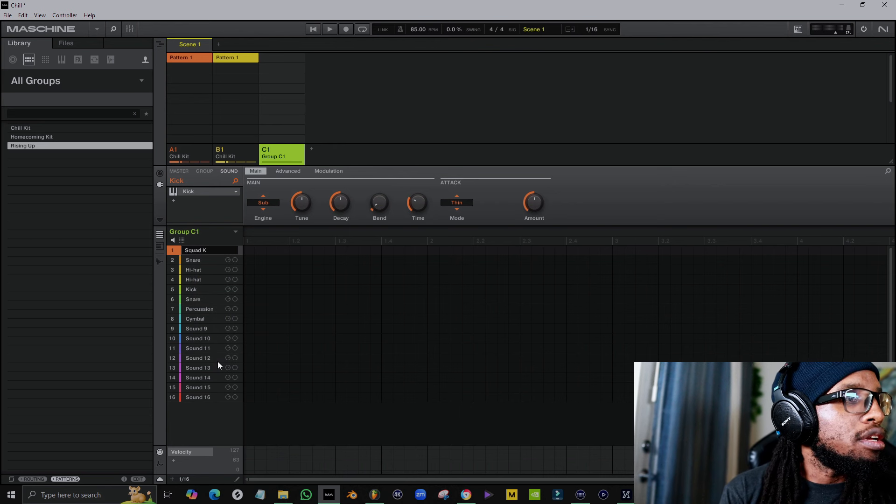
type("ick 1")
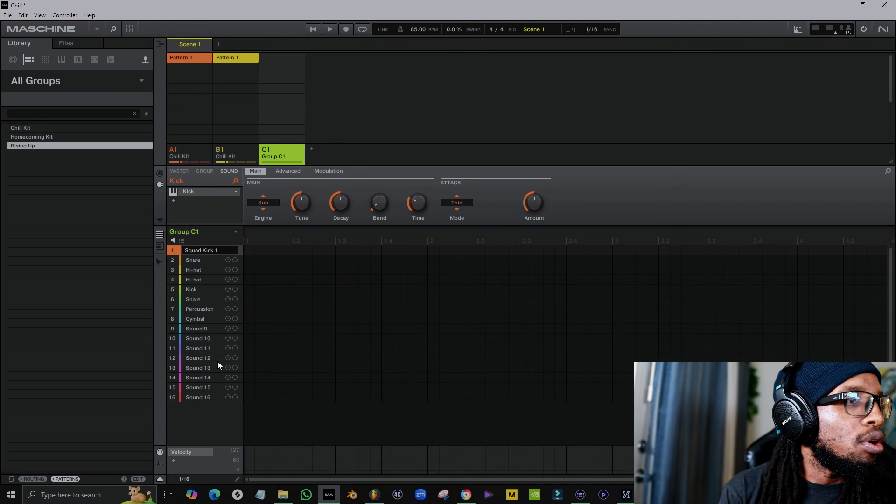
key("Return")
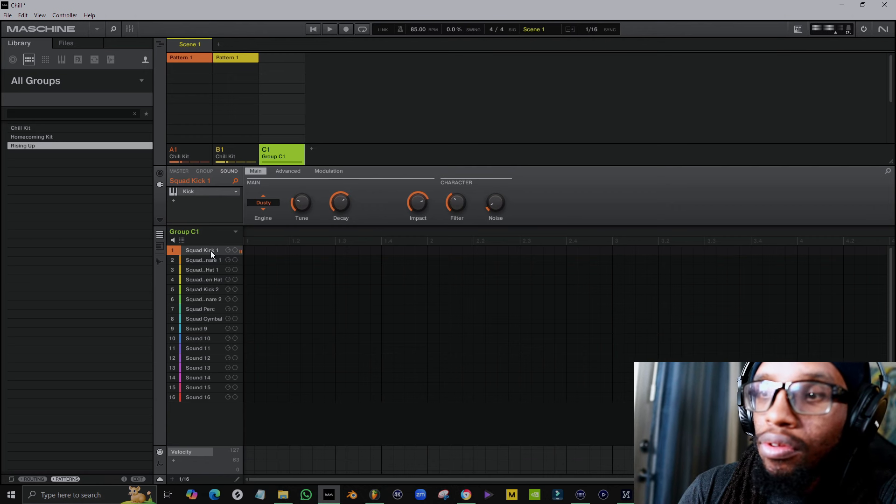
left_click(211, 292)
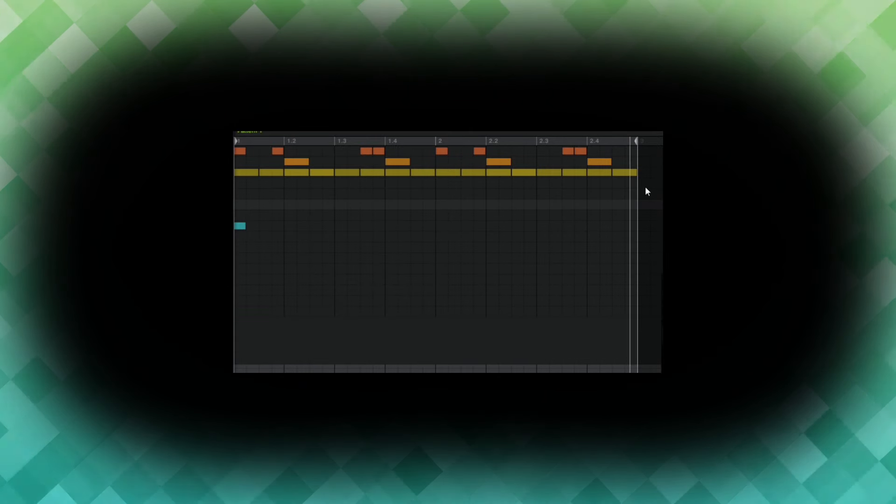
Move the kick note just before beat 2.2 to the second half of beat 2.4, and shorten the last snare note at 2.4
left_click(478, 150)
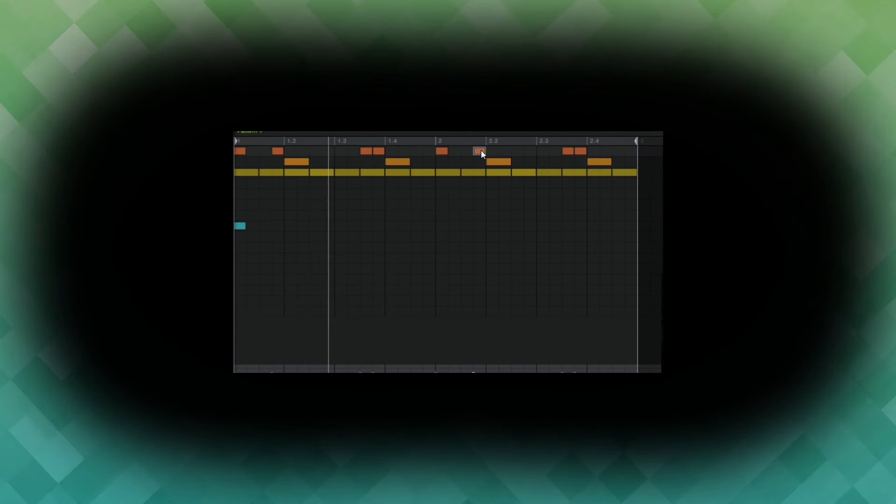
left_click(618, 150)
left_click_drag(612, 162, 599, 162)
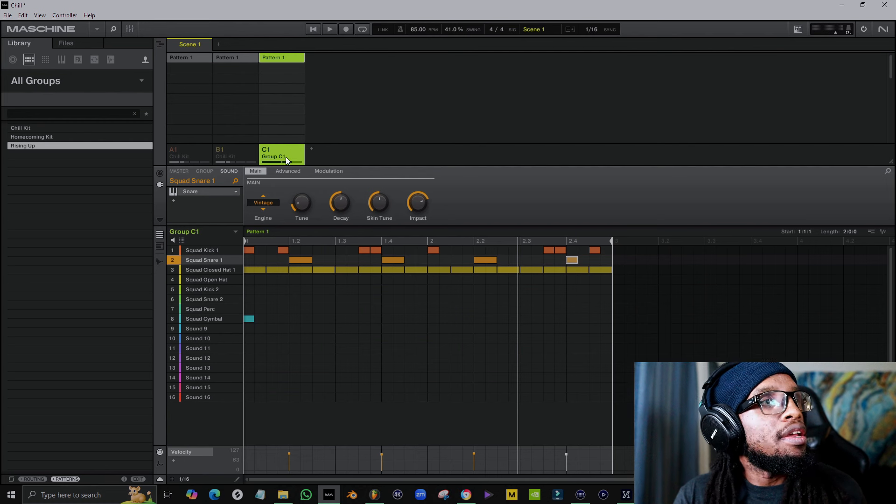
Save Group C1 with its samples in the Projects folder under the name "Squad Kit"
right_click(284, 155)
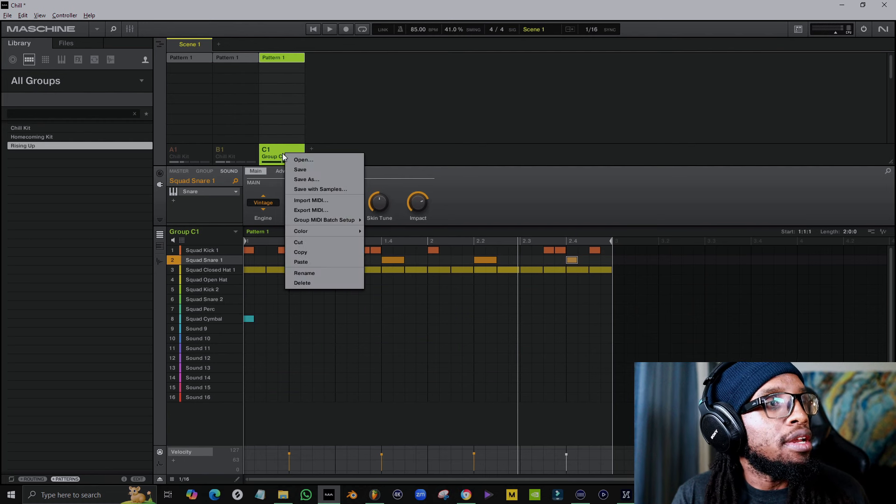
left_click(311, 189)
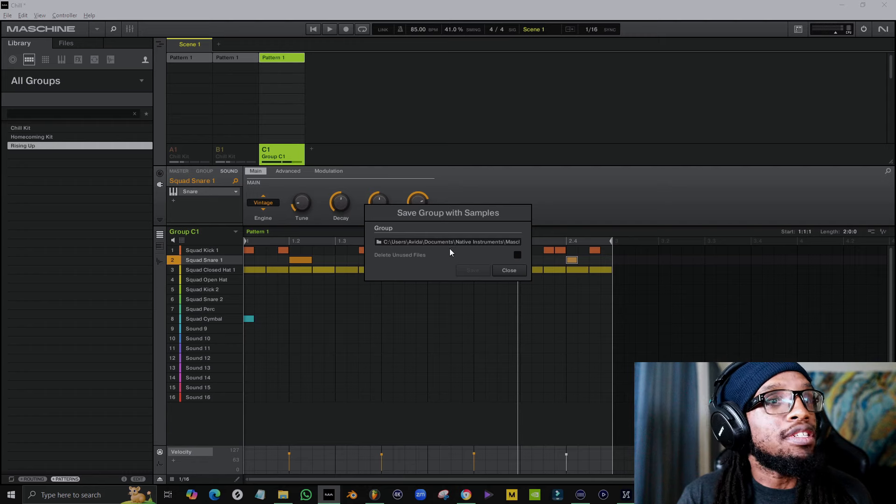
left_click(433, 241)
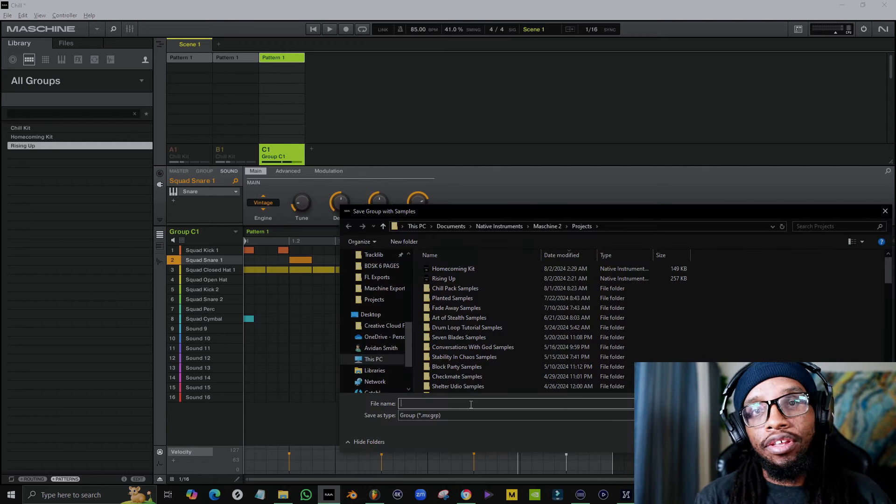
type("Squad Kit")
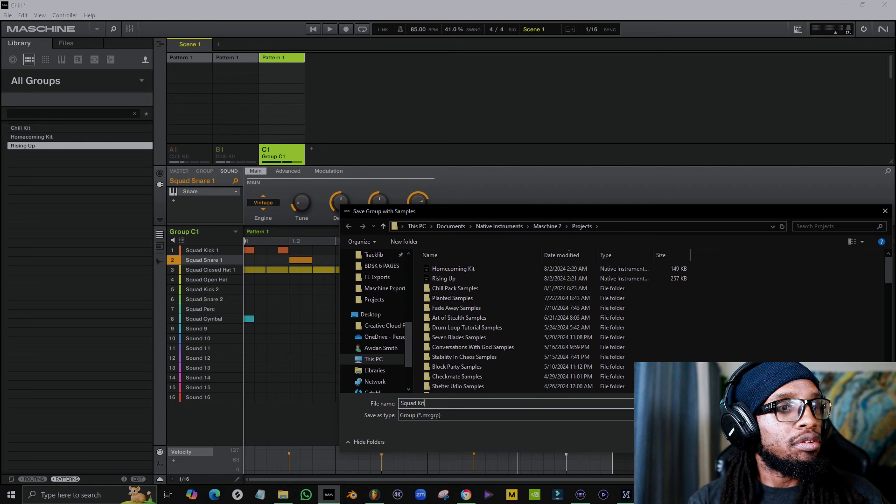
key("Return")
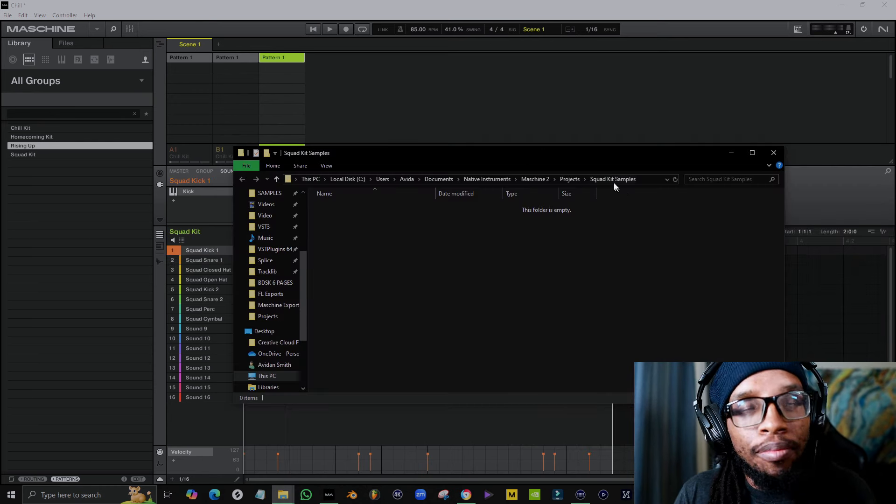
Arrange the MASCHINE and Explorer windows side by side and export the Squad Kit's Pattern 1 as audio into the Squad Kit Samples folder
left_click_drag(589, 156, 696, 173)
left_click_drag(728, 9, 507, 34)
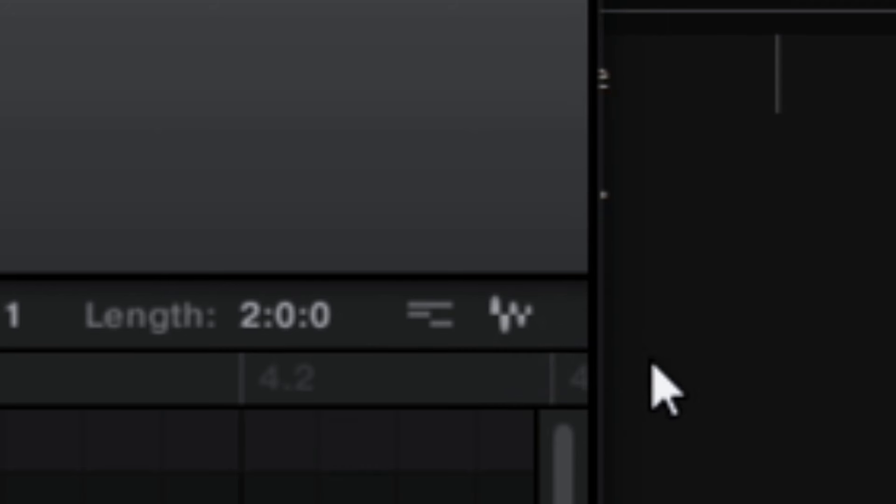
left_click_drag(512, 317, 732, 373)
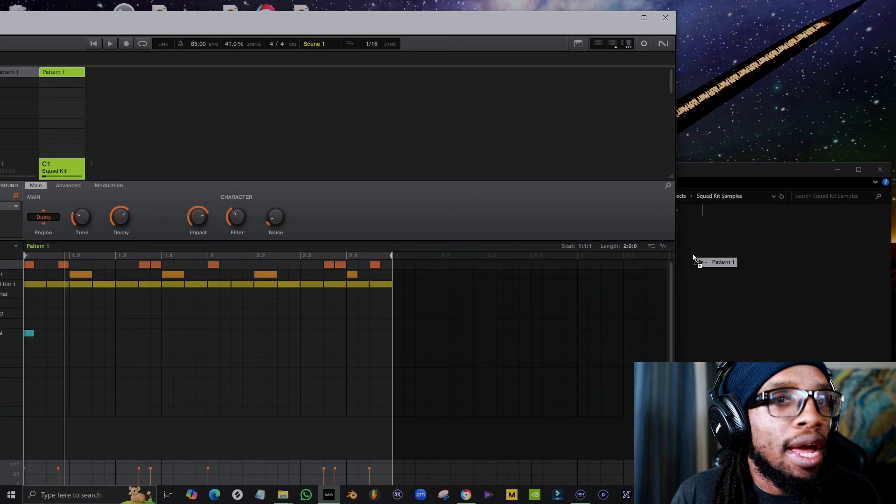
left_click_drag(693, 256, 700, 253)
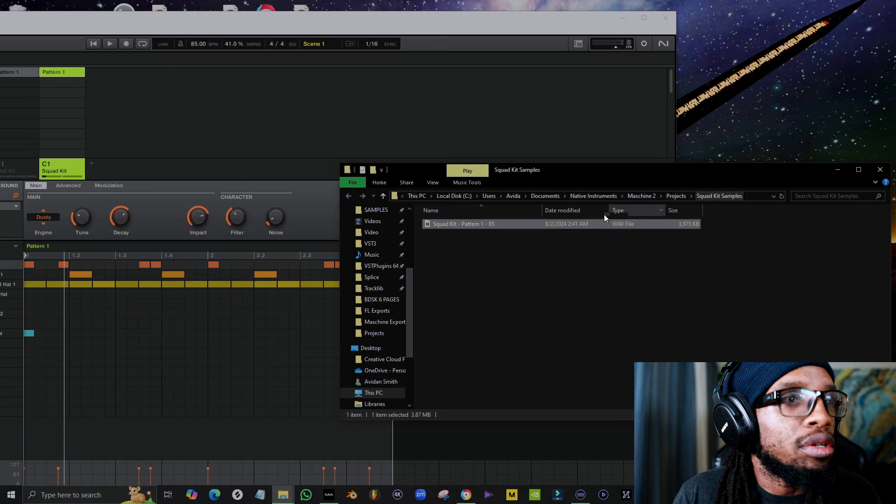
Play the exported "Squad Kit - Pattern 1 - 85" WAV file, close the player and return to the maximized MASCHINE window
double_click(490, 225)
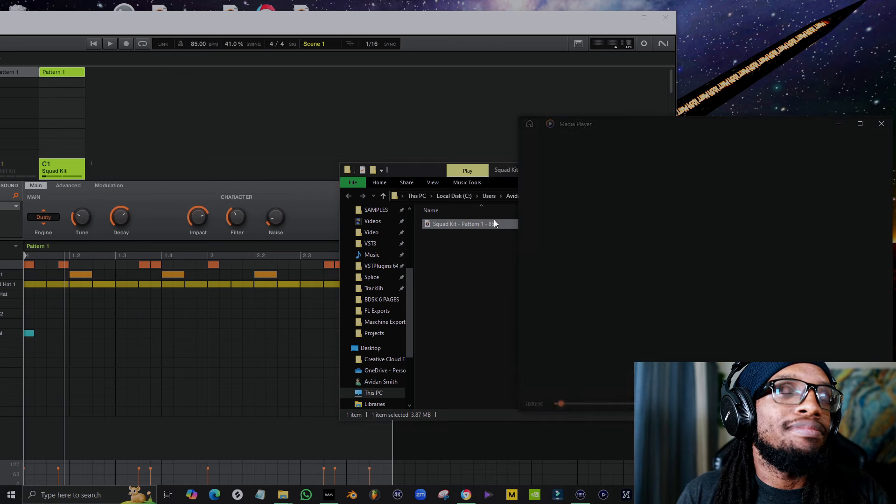
left_click(887, 129)
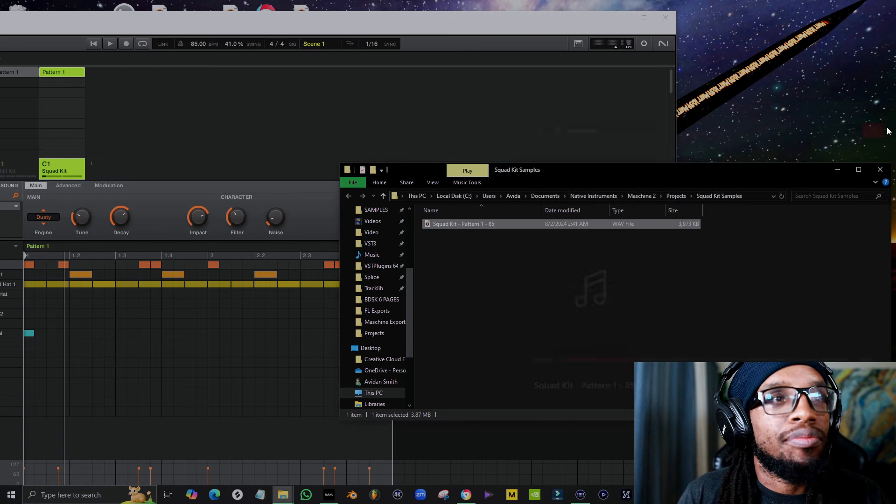
double_click(549, 18)
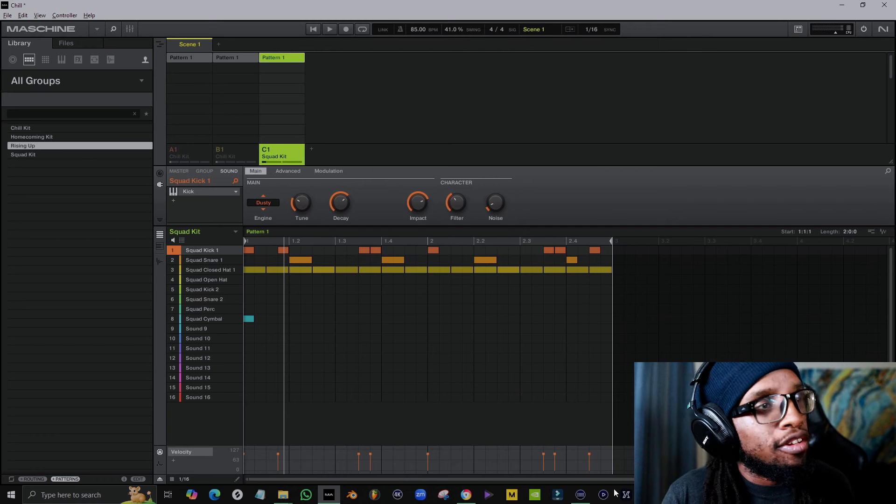
Mute Squad Snare 1 and Squad Closed Hat 1 to isolate the remaining sounds, and unmute both again
left_click(175, 259)
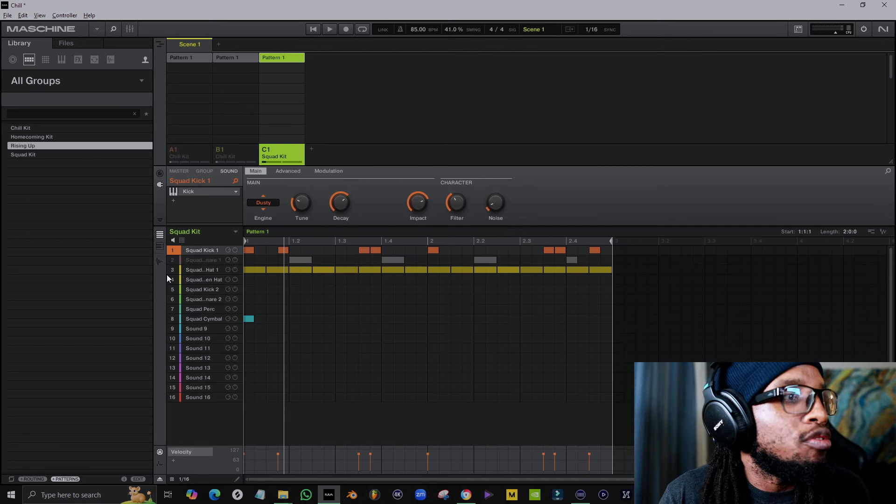
left_click(169, 274)
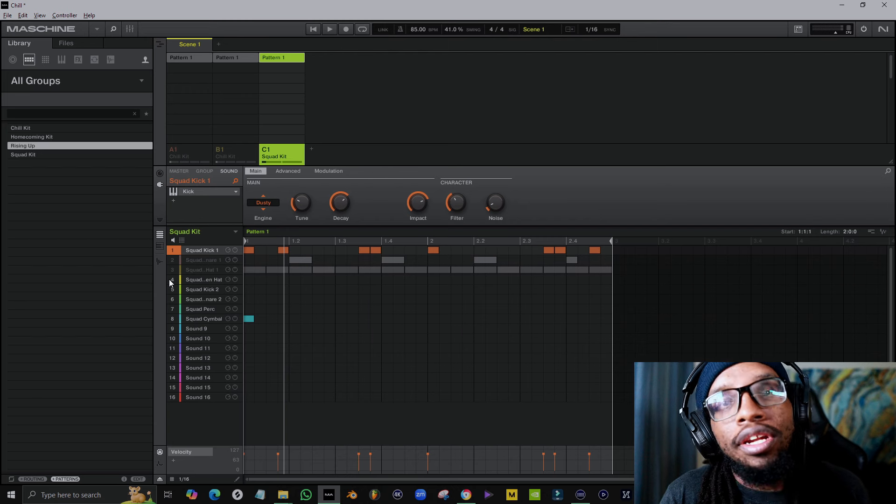
left_click(170, 274)
left_click(173, 259)
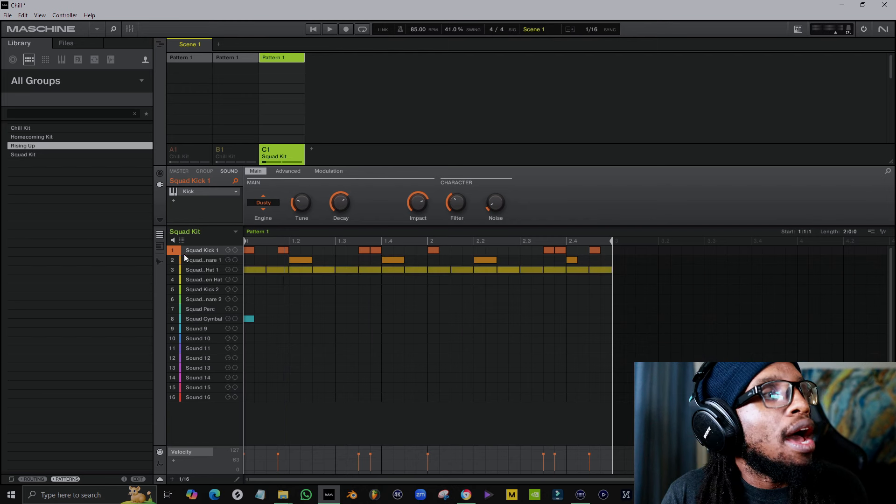
Switch to FL Studio and trim the silent tail of the "Squad Kit - Pattern 1 - 85" clip on Track 1 to end near bar 5
left_click(375, 495)
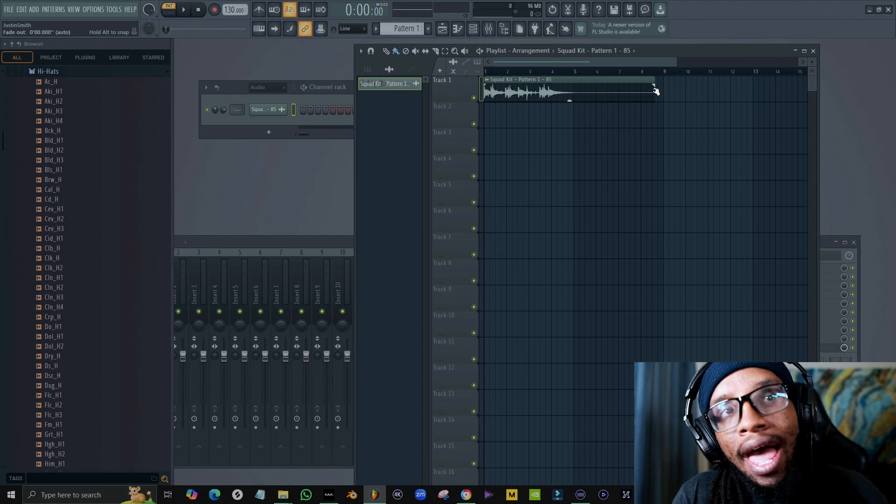
left_click_drag(654, 94, 570, 101)
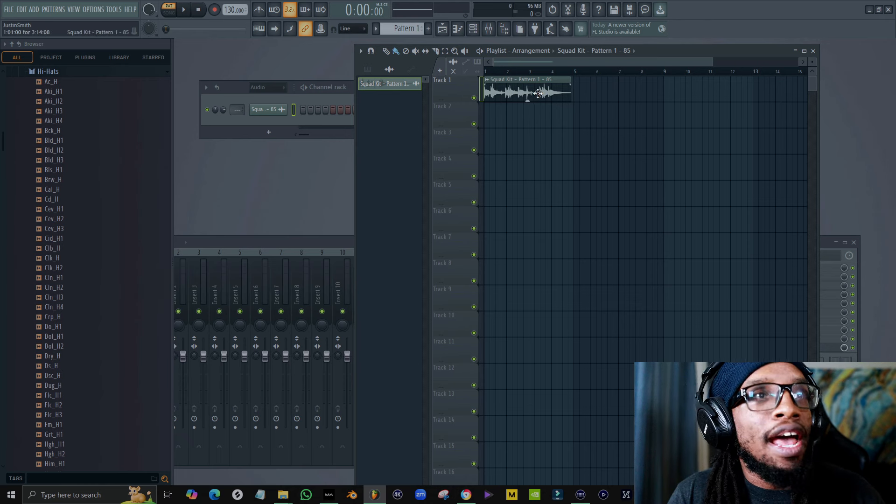